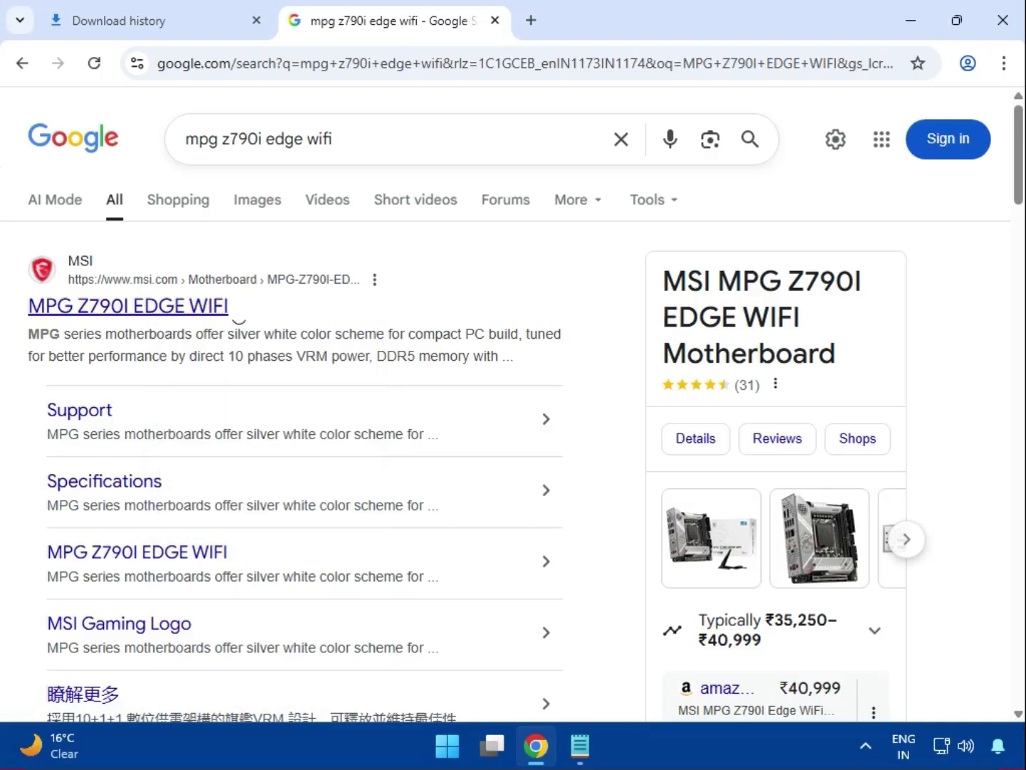
# - Open the MSI product page for the MPG Z790I EDGE WIFI and go to its Support section
pyautogui.click(592, 29)
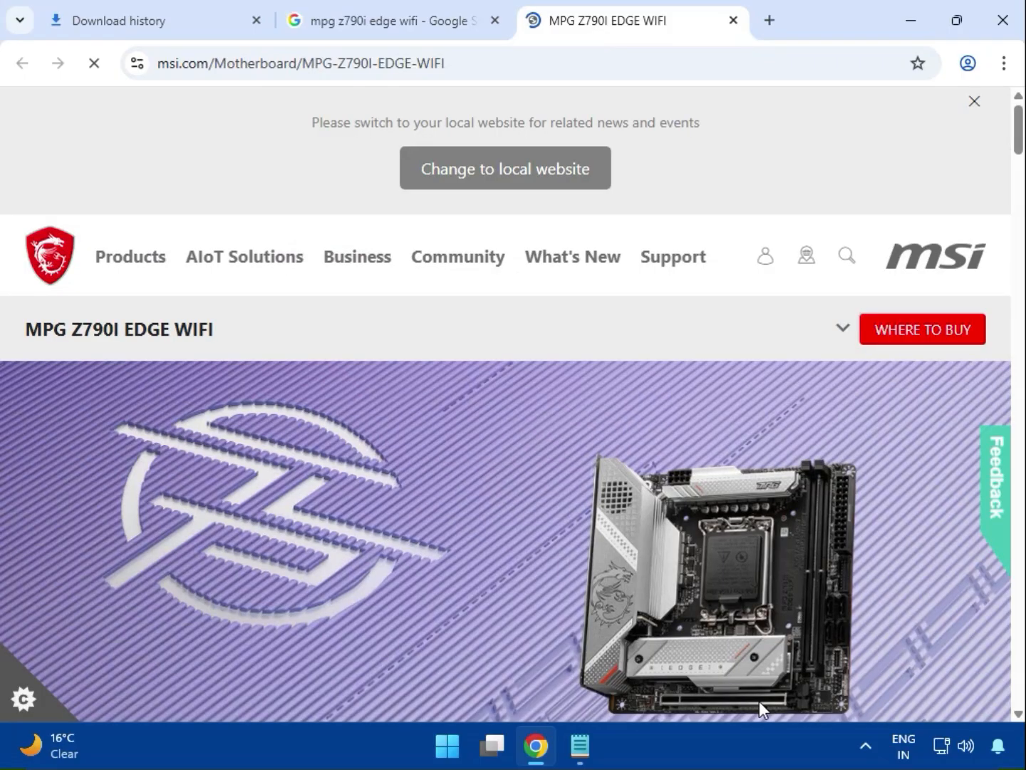
pyautogui.click(844, 330)
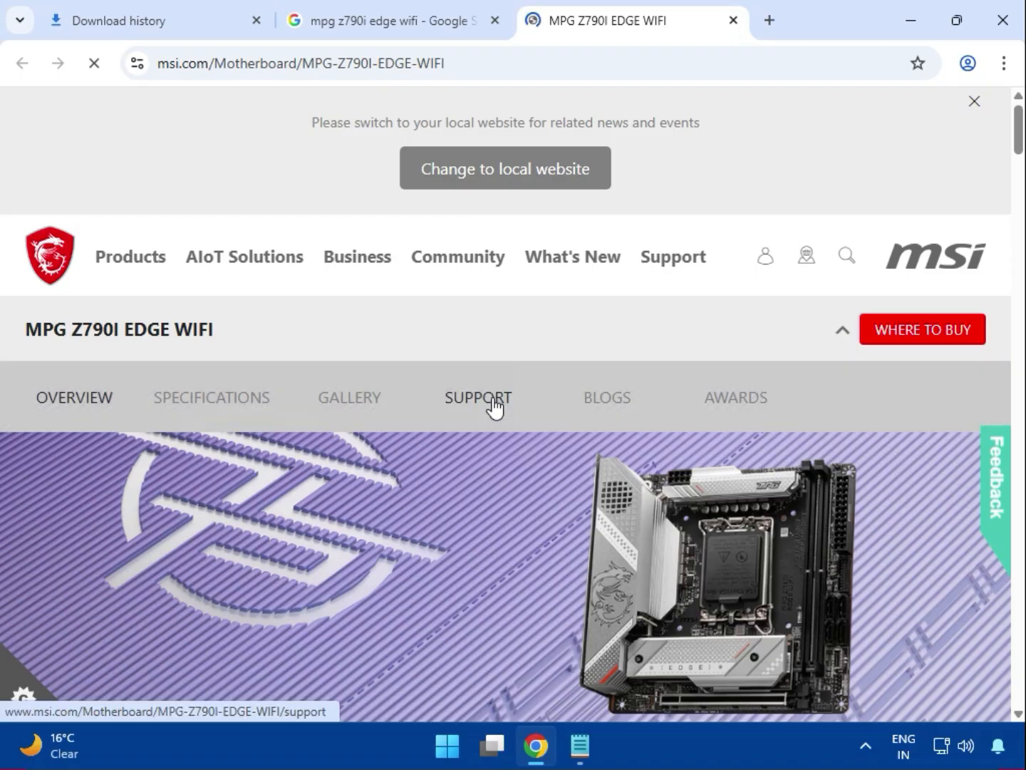
pyautogui.click(478, 401)
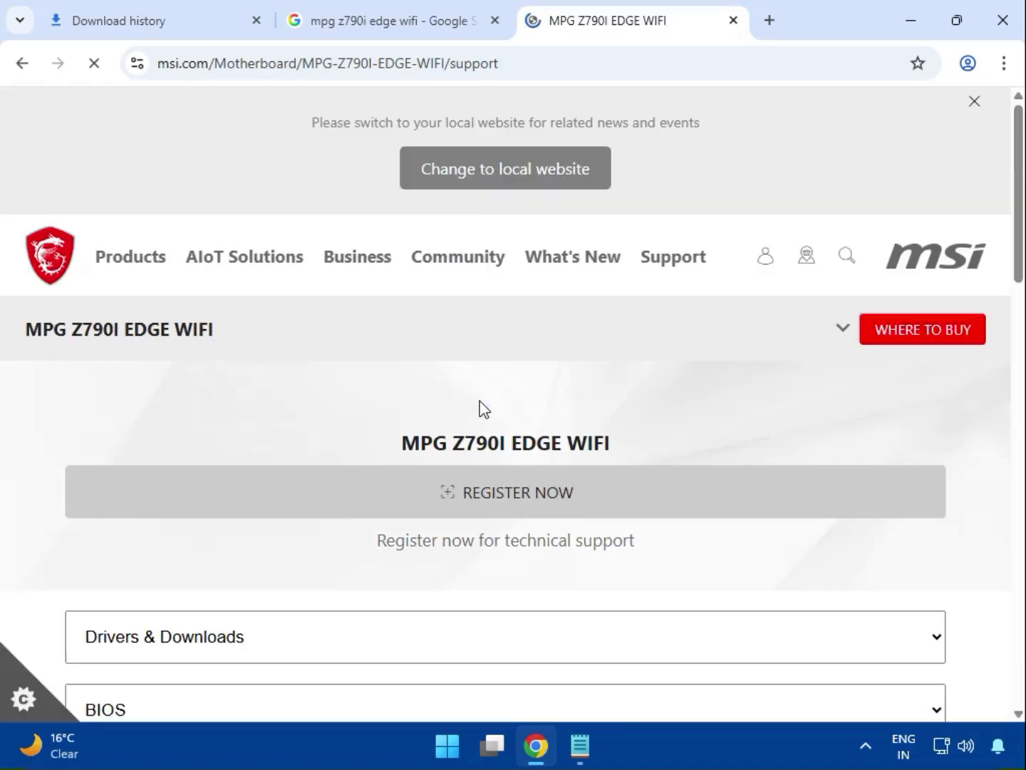
# - Under Drivers & Downloads, choose the Driver type and select Win11 64 as the operating system
pyautogui.scroll(-3, 456, 499)
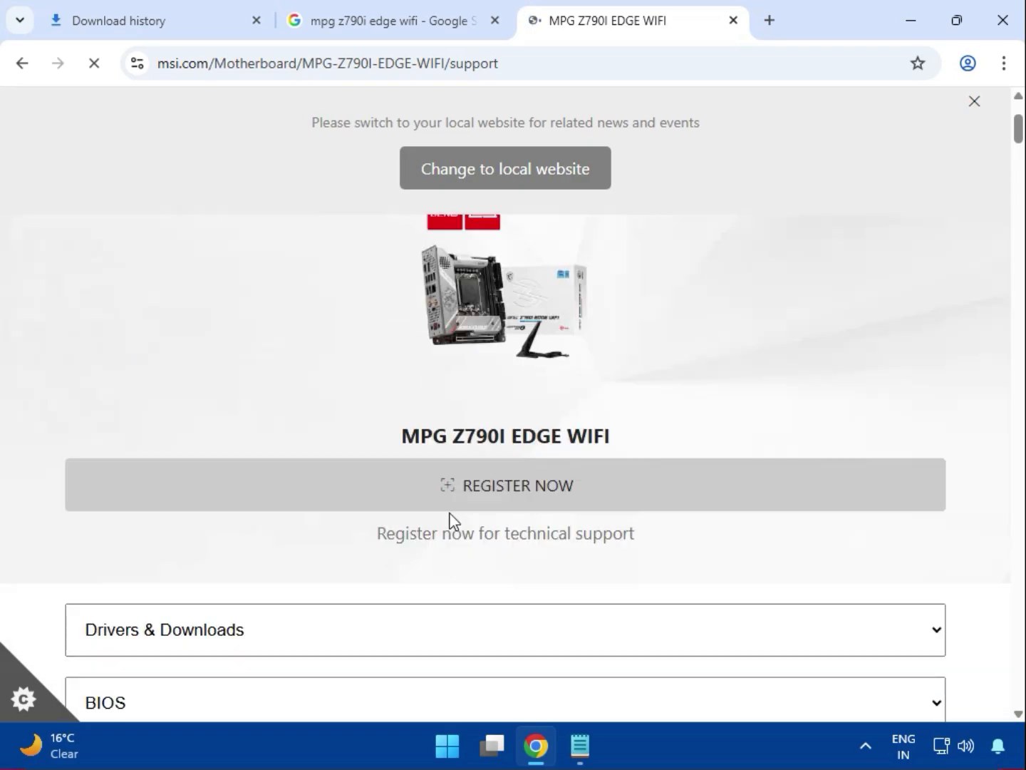
pyautogui.scroll(2, 451, 513)
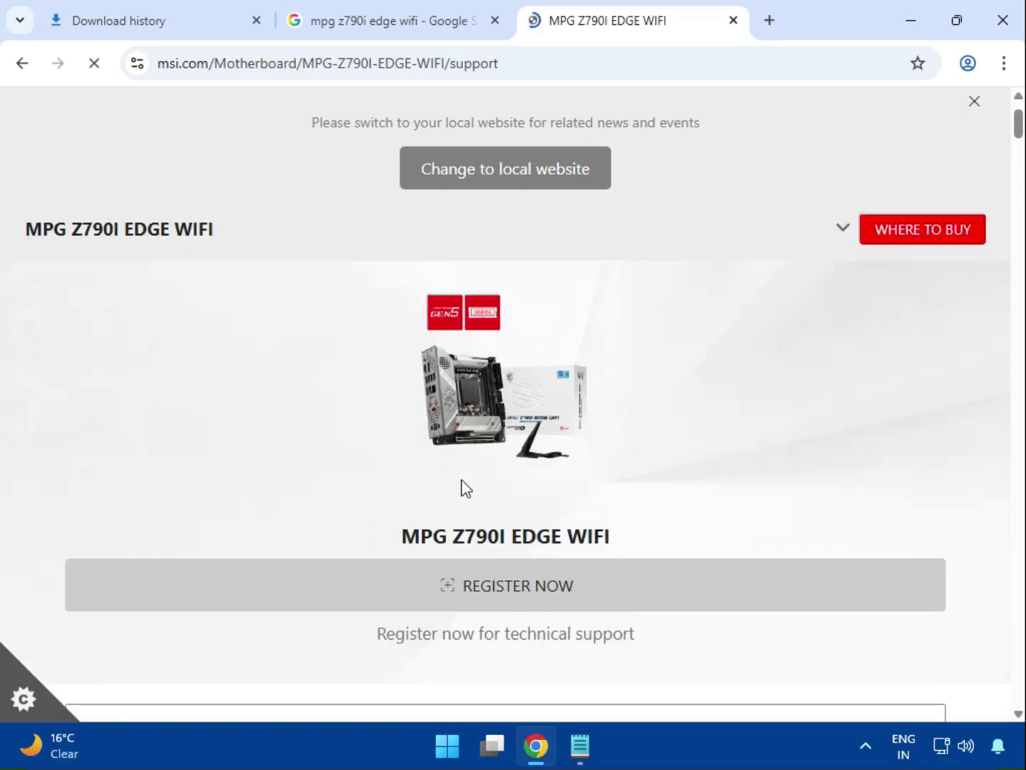
pyautogui.scroll(-3, 463, 492)
pyautogui.scroll(-2, 214, 499)
pyautogui.click(191, 440)
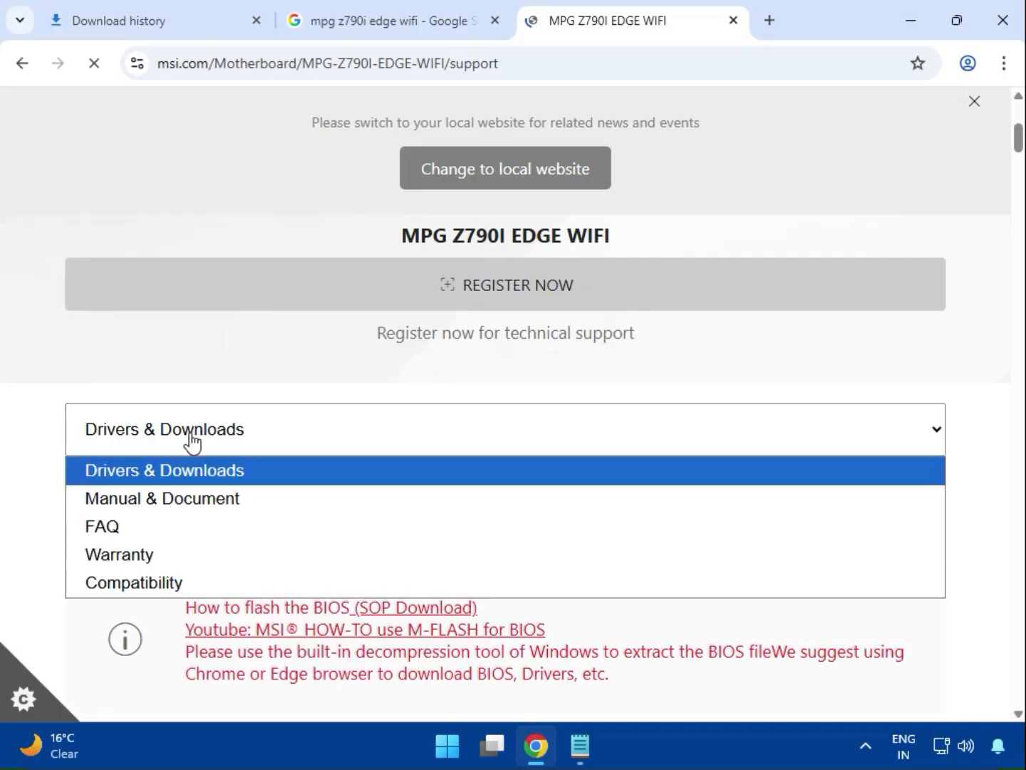
pyautogui.click(143, 467)
pyautogui.click(161, 513)
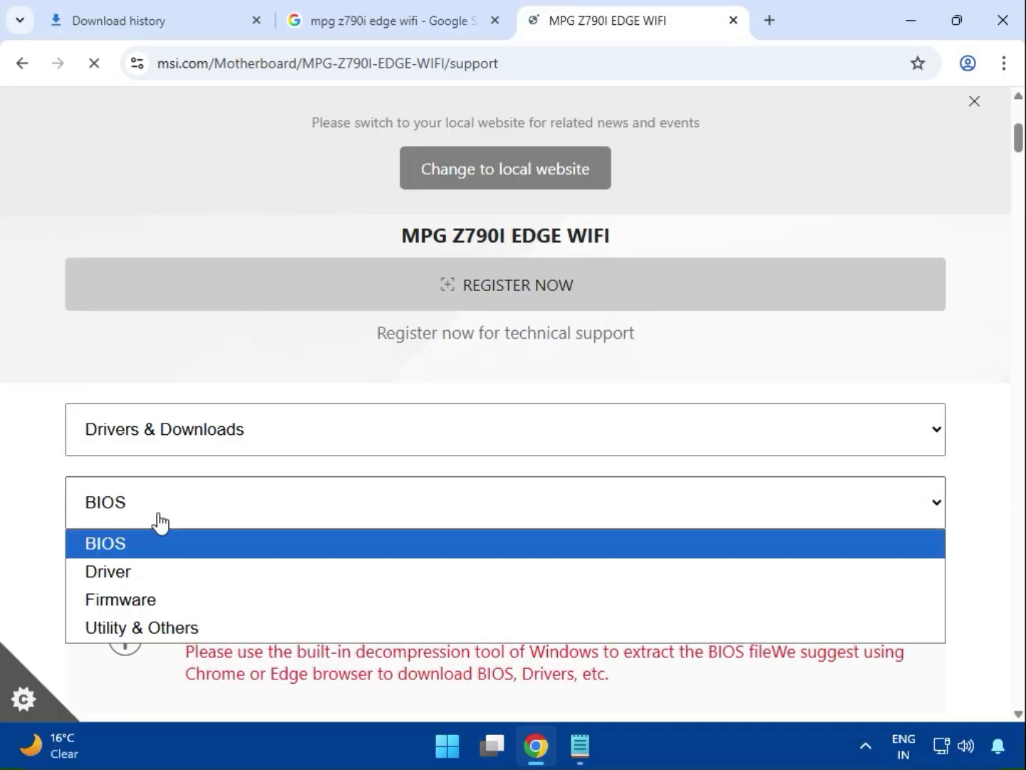
pyautogui.scroll(-3, 170, 563)
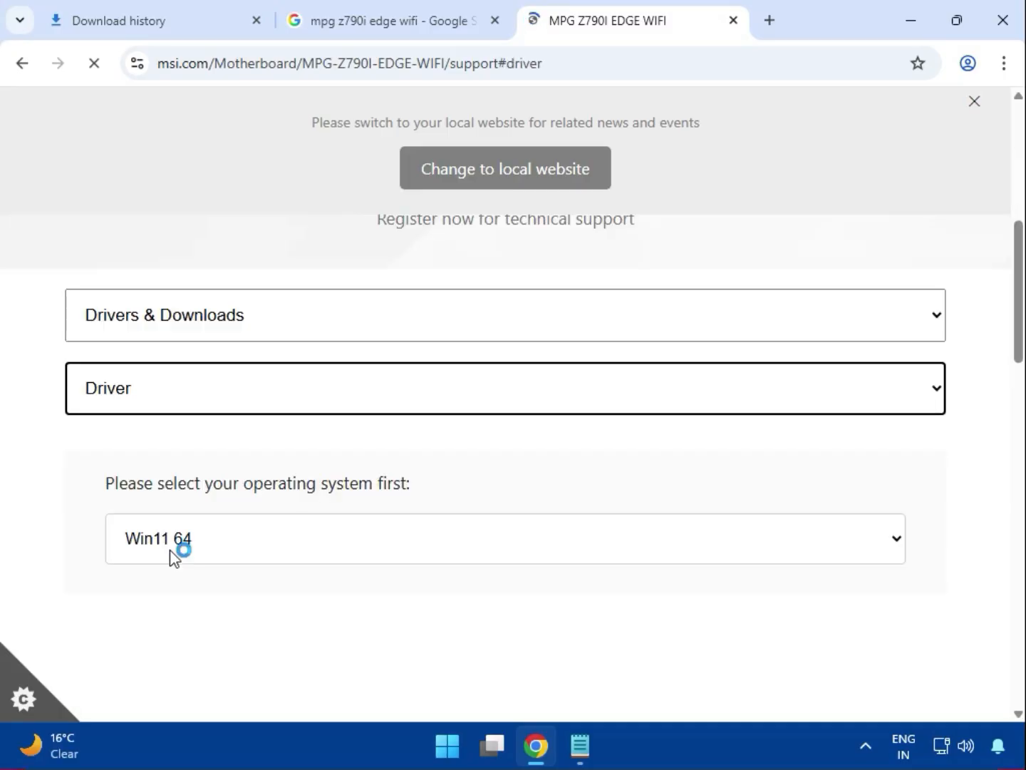
pyautogui.click(207, 464)
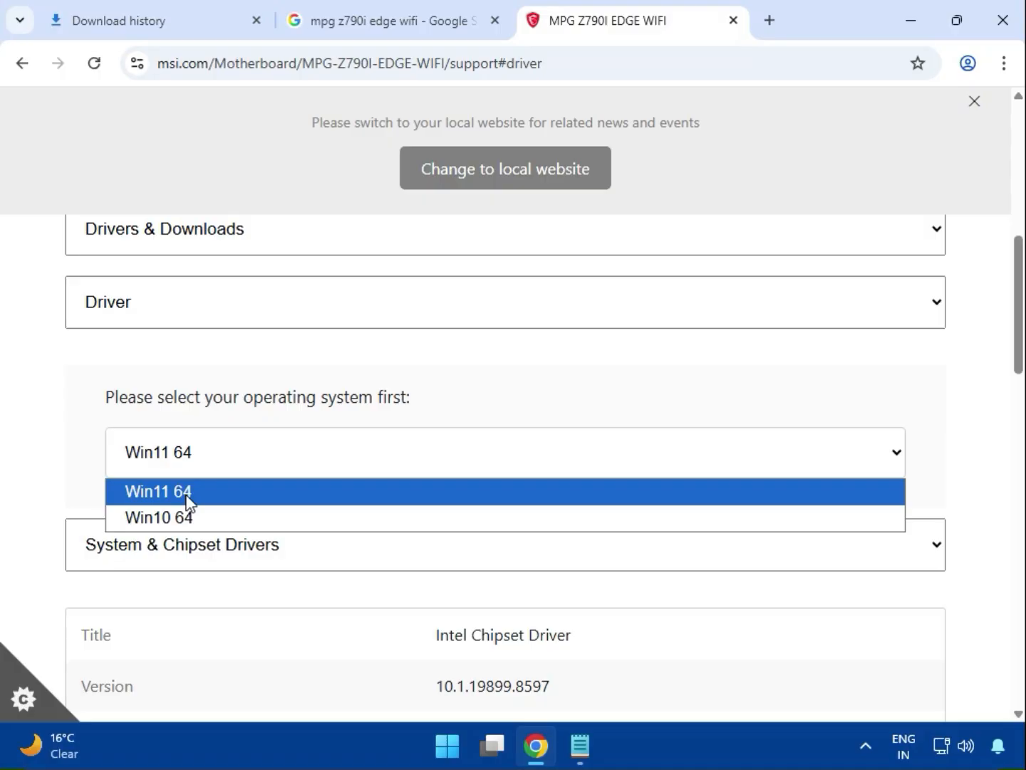
pyautogui.click(188, 501)
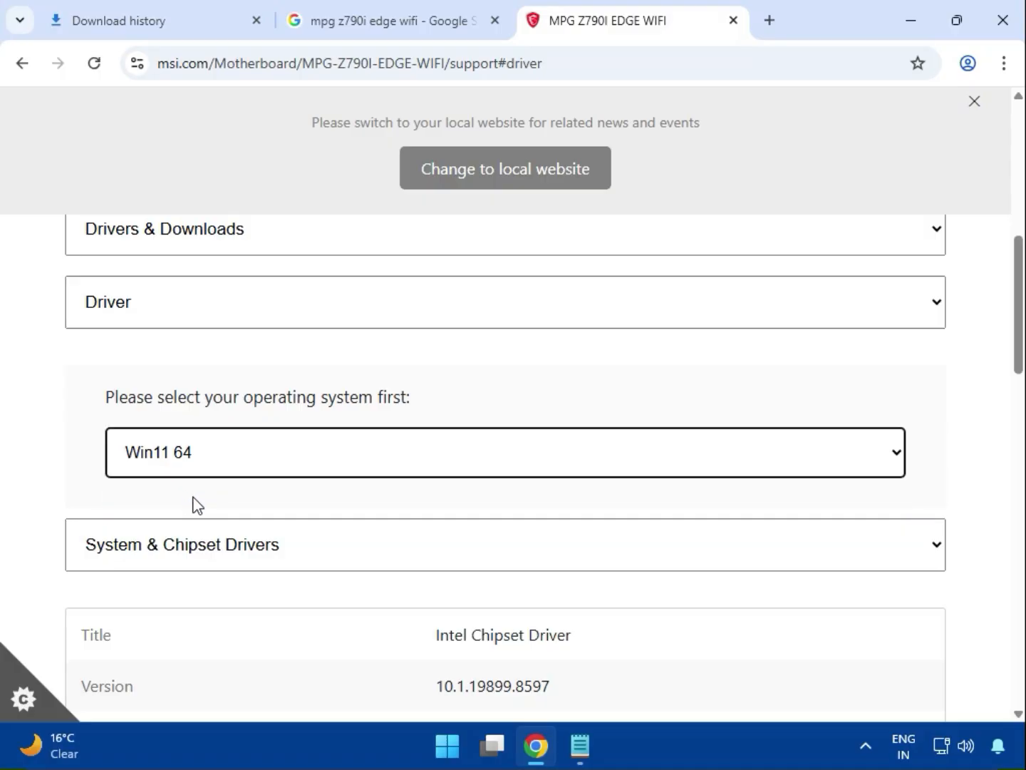
# - Choose the System & Chipset Drivers category and download the Intel Chipset Driver
pyautogui.scroll(-2, 199, 511)
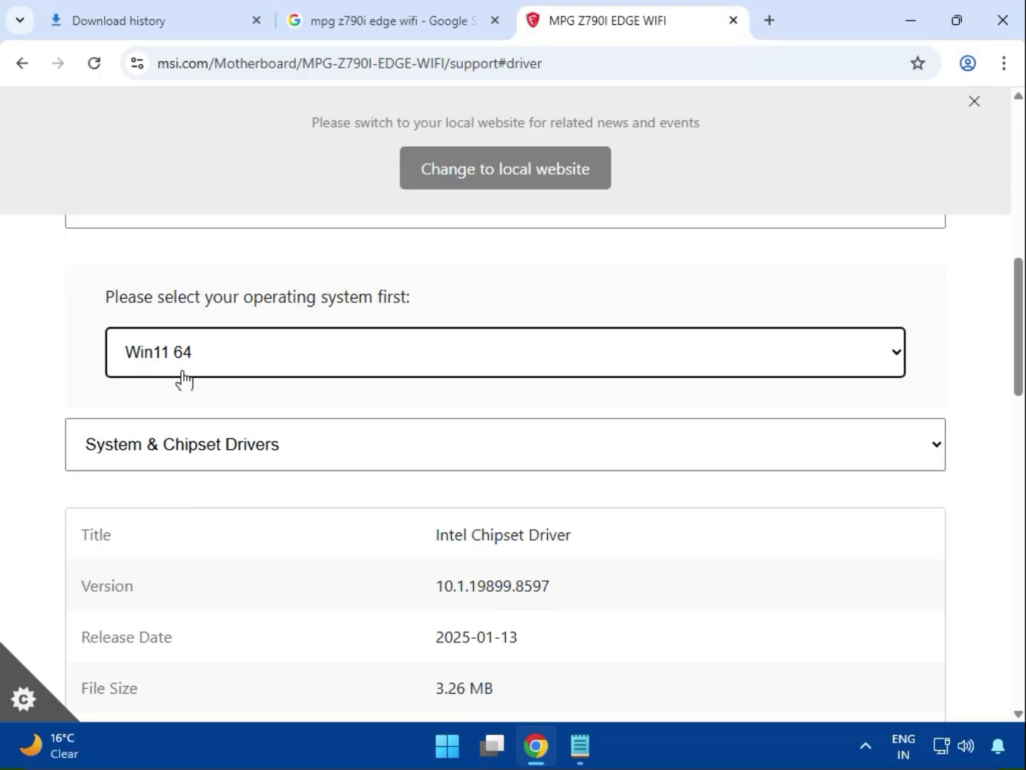
pyautogui.click(199, 446)
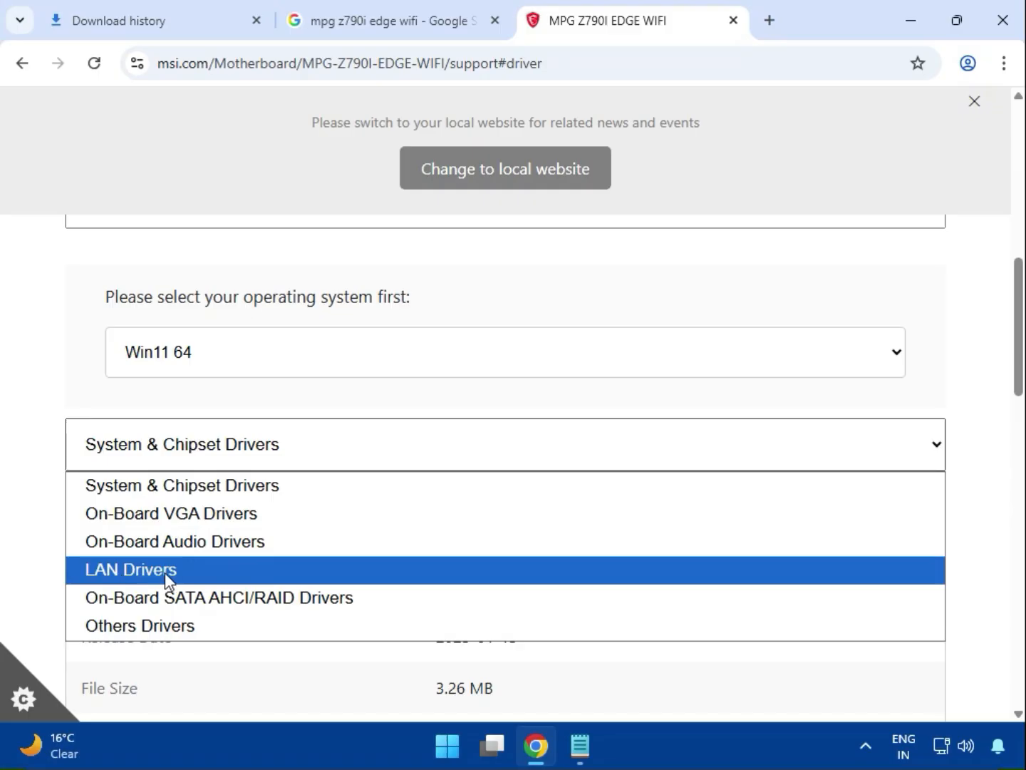
pyautogui.click(170, 488)
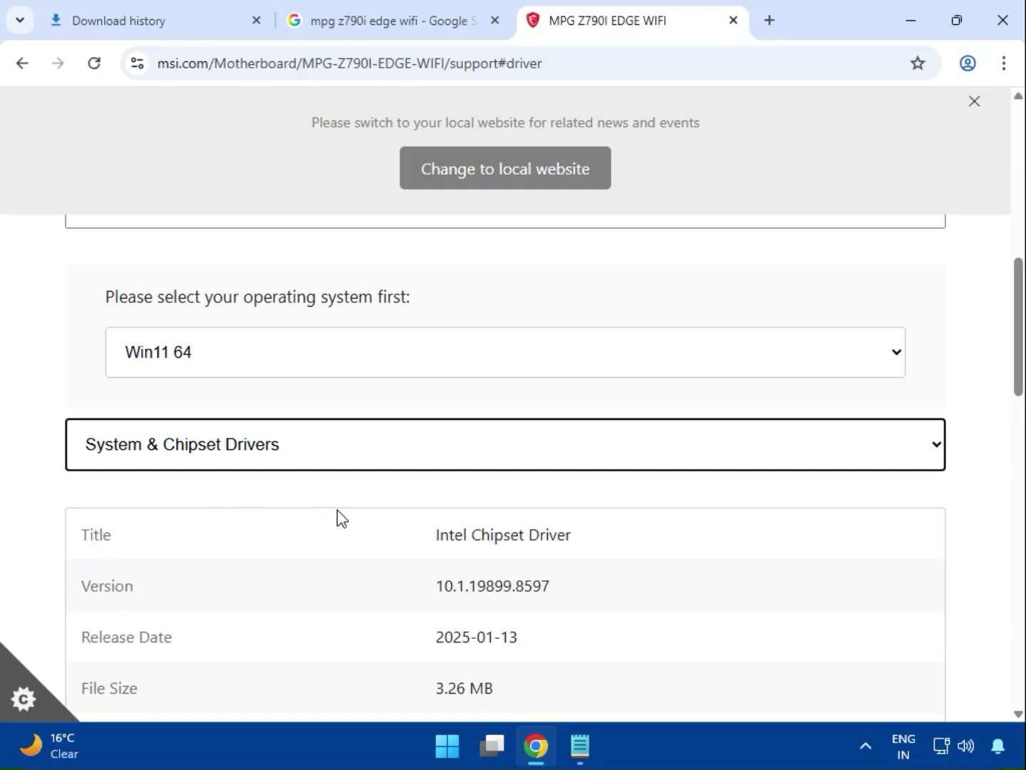
pyautogui.scroll(-3, 337, 510)
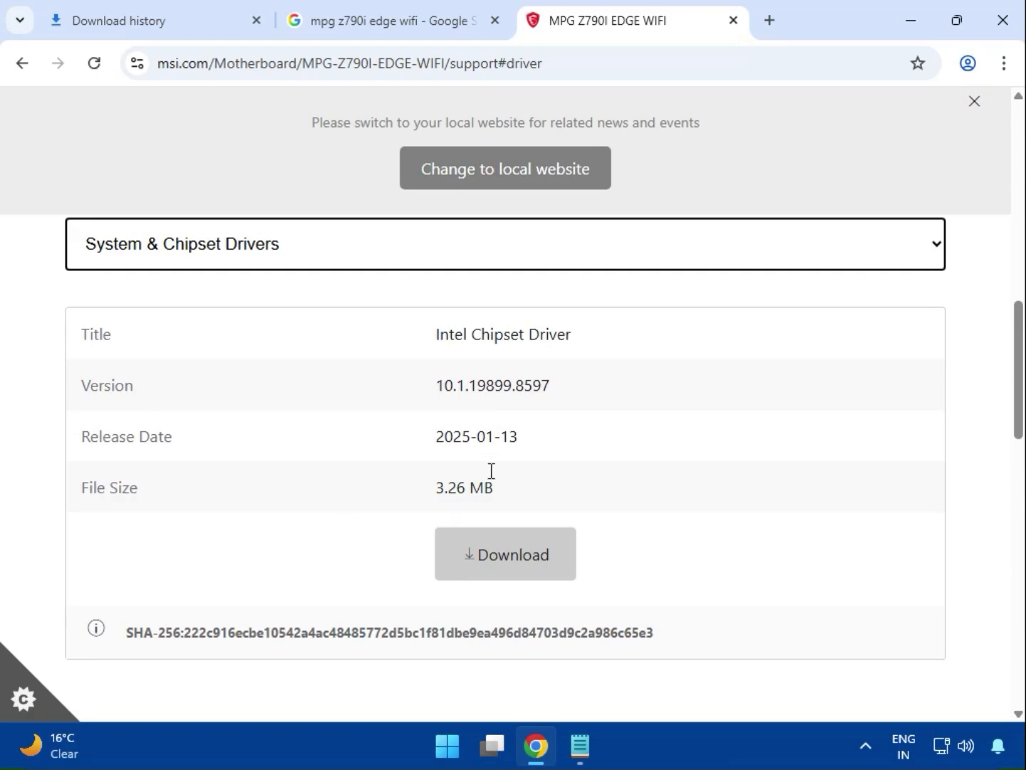
pyautogui.moveTo(458, 344); pyautogui.dragTo(574, 344)
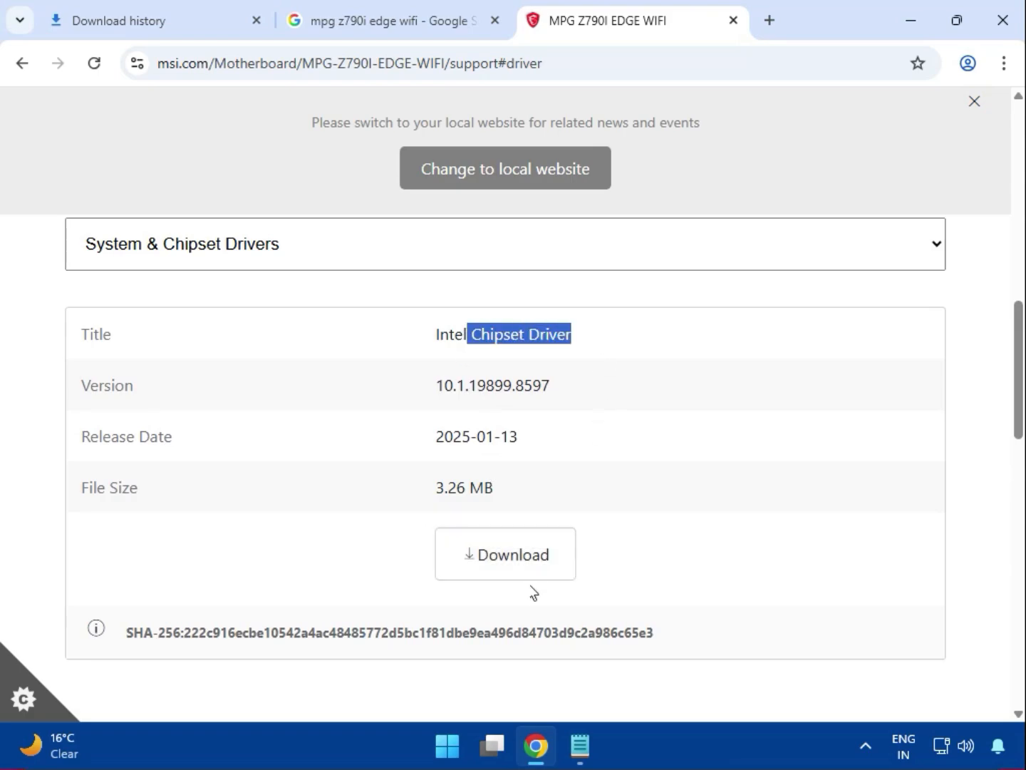
pyautogui.click(498, 563)
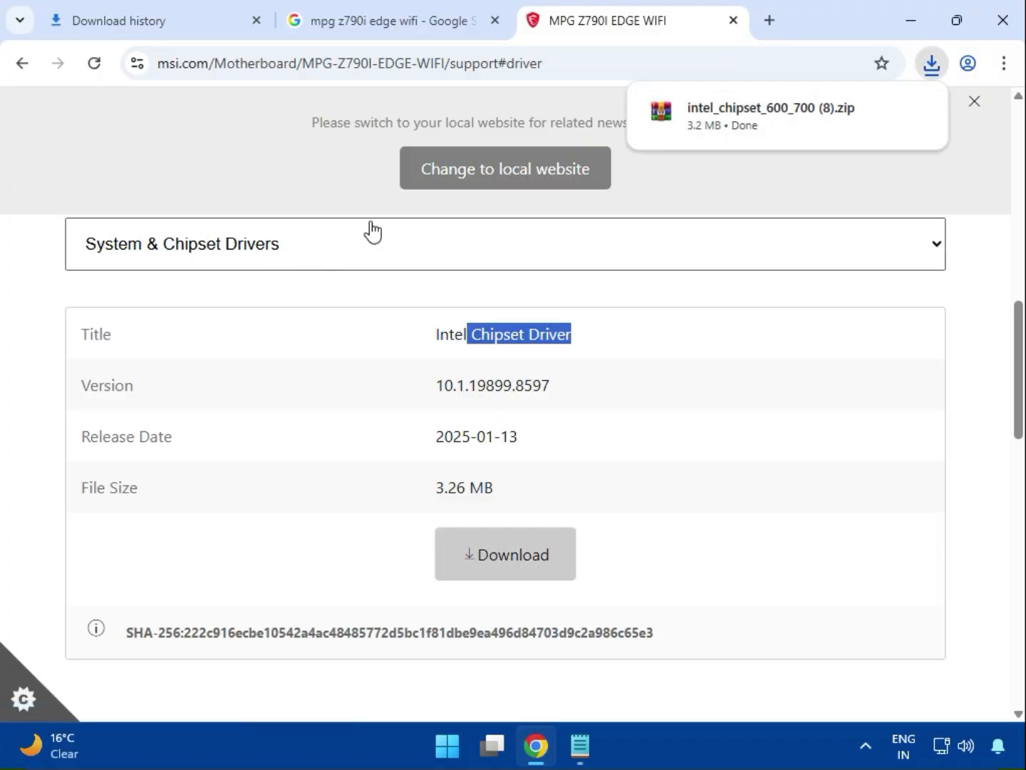
# - Switch to the On-Board VGA Drivers category and download the Intel SVGA Drivers
pyautogui.click(253, 258)
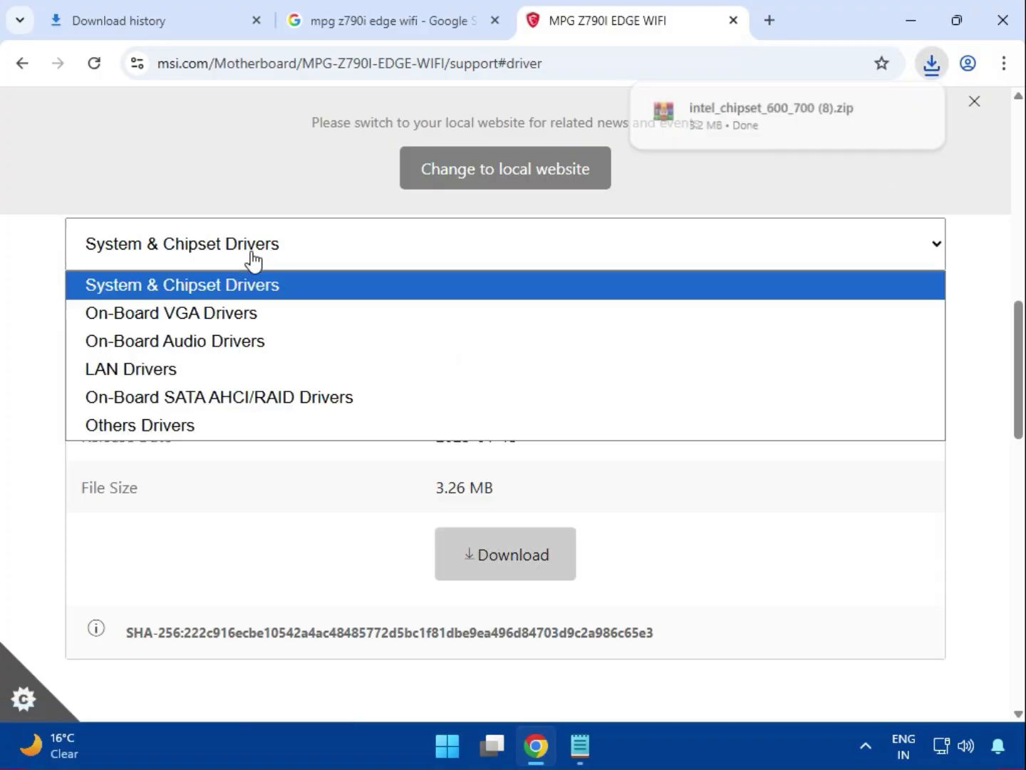
pyautogui.click(235, 316)
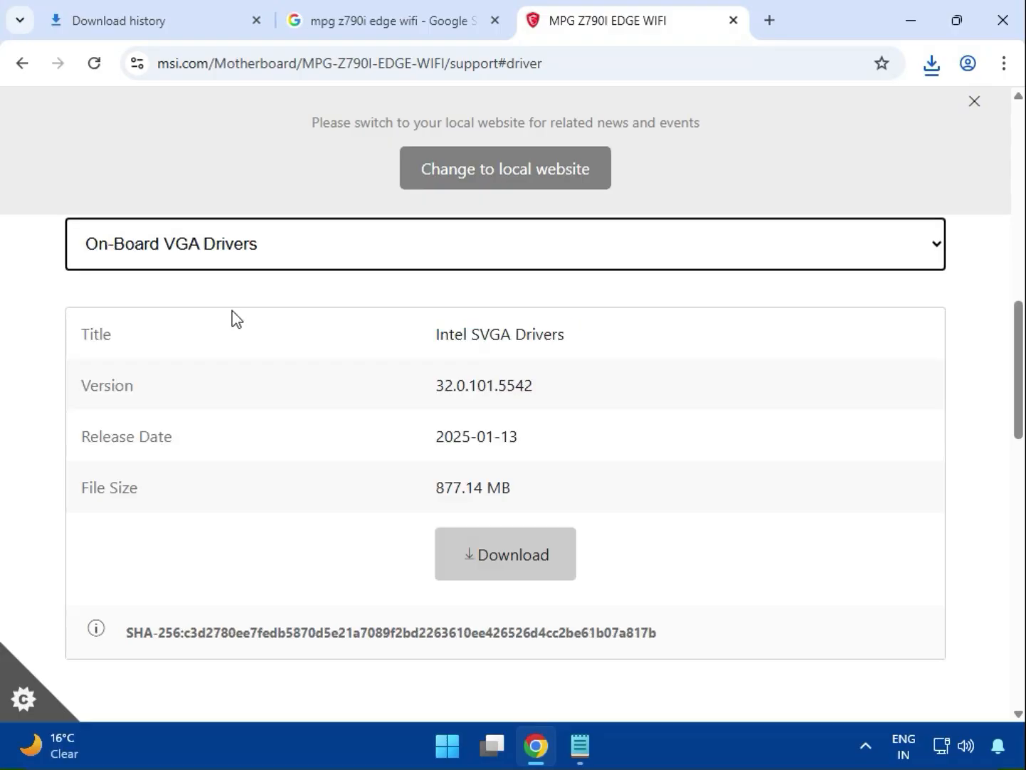
pyautogui.scroll(-2, 403, 439)
pyautogui.scroll(2, 414, 464)
pyautogui.click(498, 575)
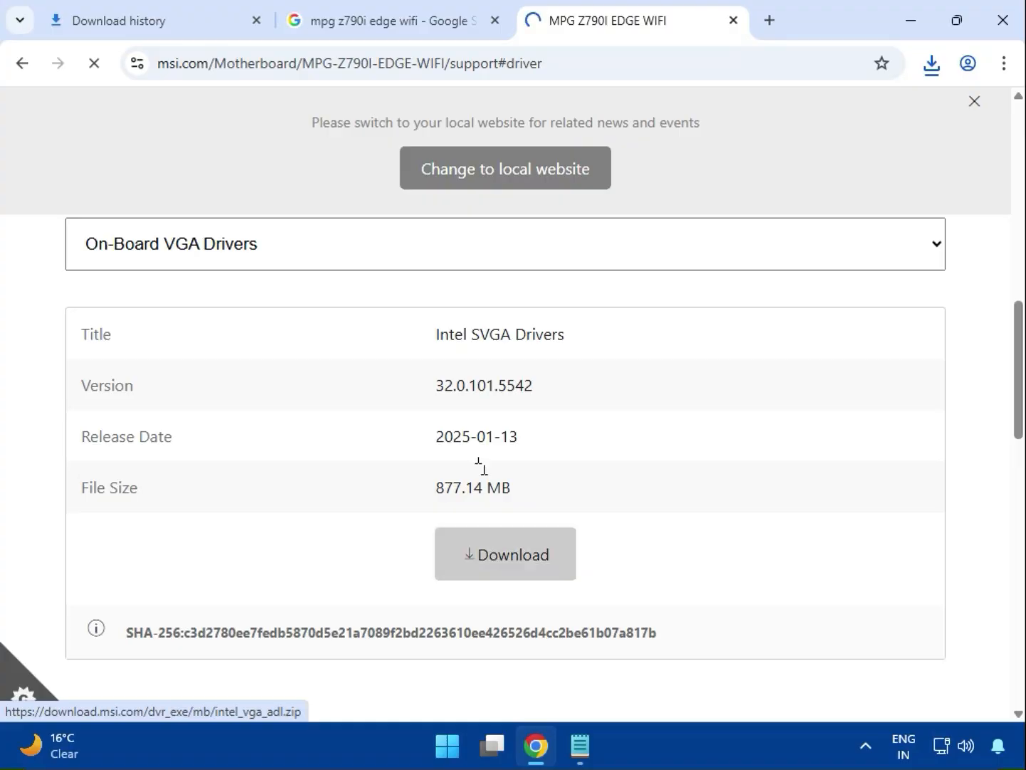
# - Download the Realtek HD Universal Driver from On-Board Audio Drivers and review the MSI USB Audio FW Update Tool entry
pyautogui.click(226, 264)
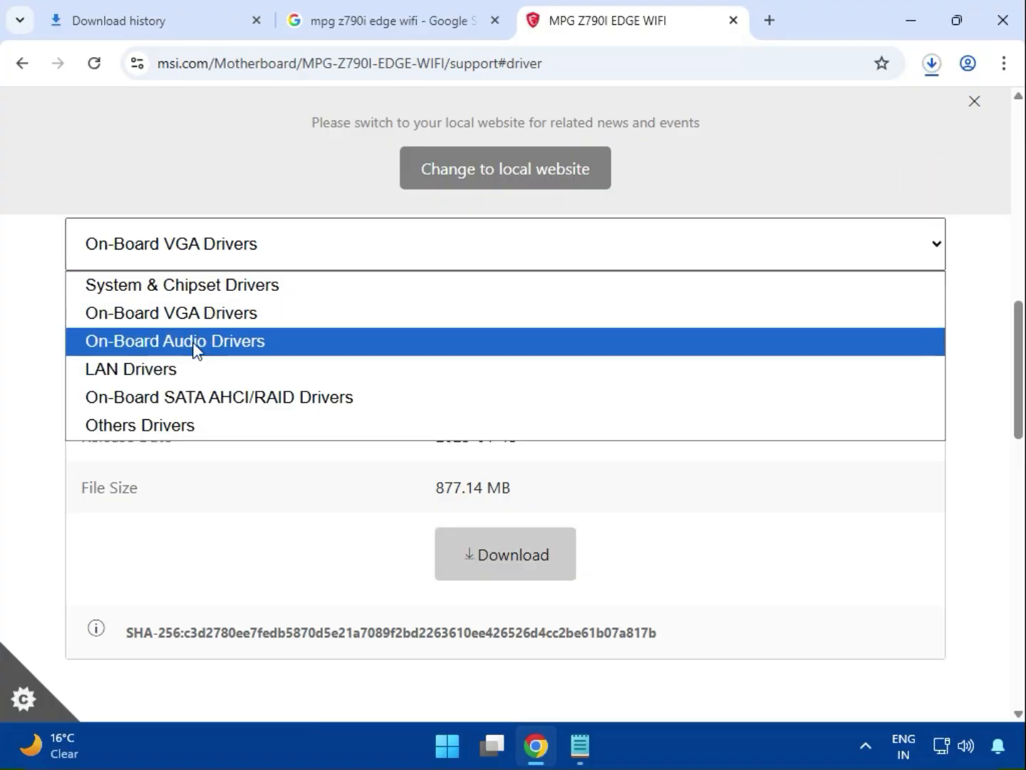
pyautogui.click(196, 345)
pyautogui.moveTo(488, 334); pyautogui.dragTo(614, 334)
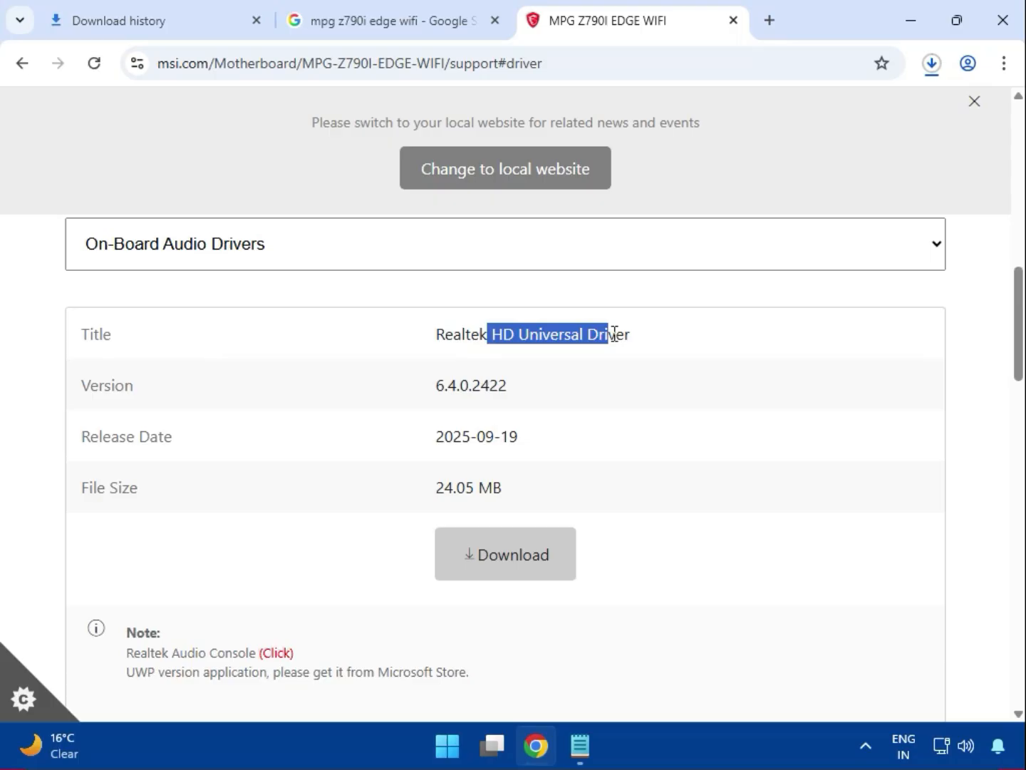
pyautogui.click(510, 550)
pyautogui.scroll(-1, 513, 549)
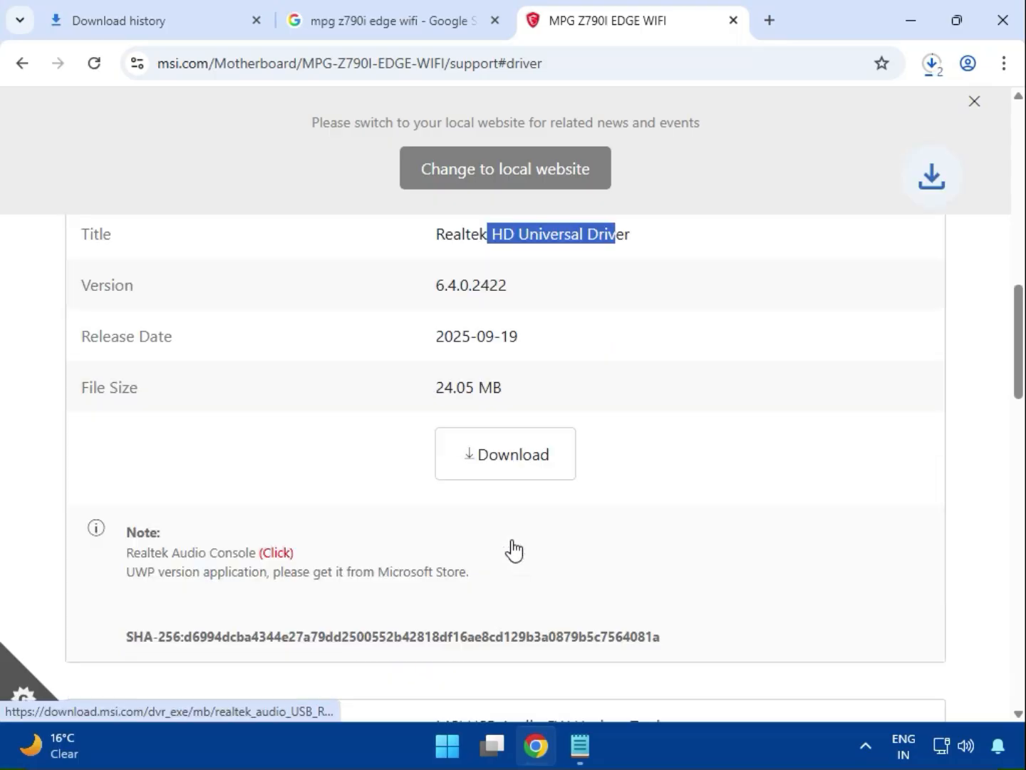
pyautogui.scroll(-3, 513, 548)
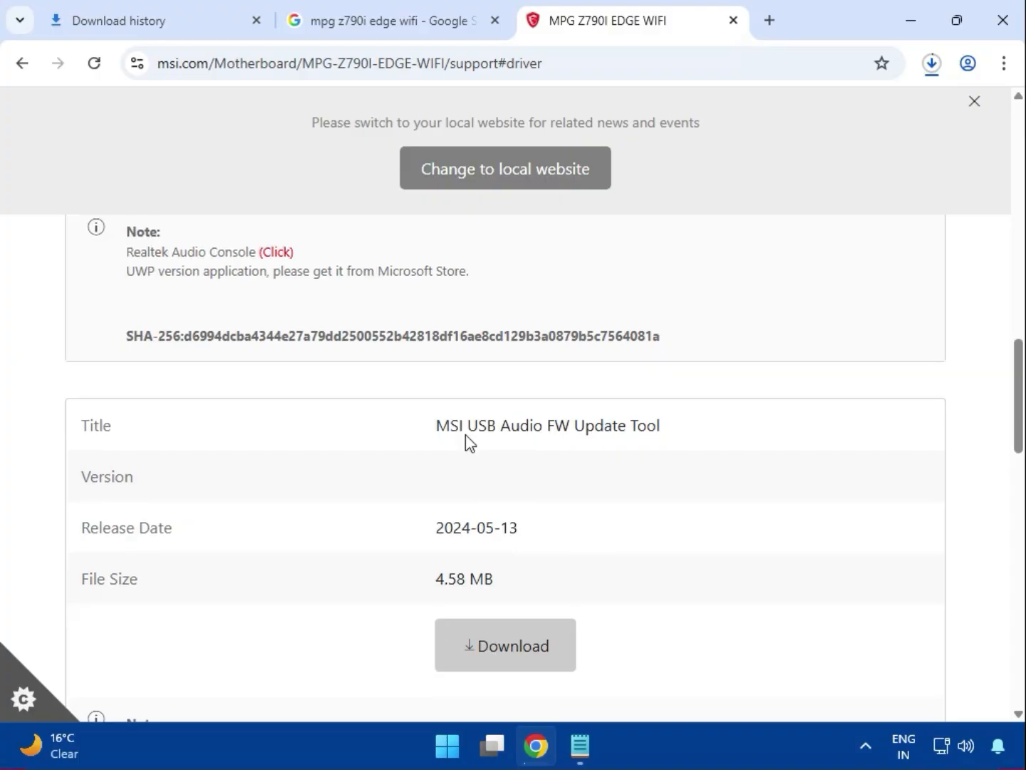
pyautogui.moveTo(436, 424); pyautogui.dragTo(671, 428)
pyautogui.scroll(-2, 662, 488)
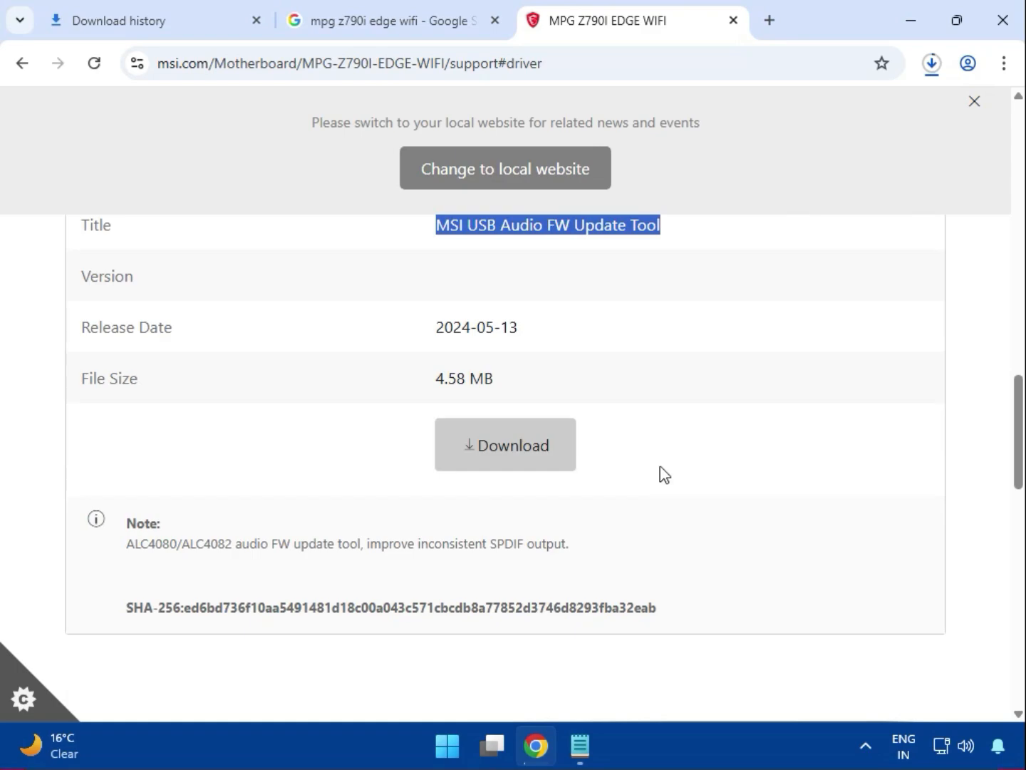
# - Switch the driver category to LAN Drivers and go to the Intel Network Drivers entry
pyautogui.scroll(4, 492, 438)
pyautogui.scroll(3, 222, 408)
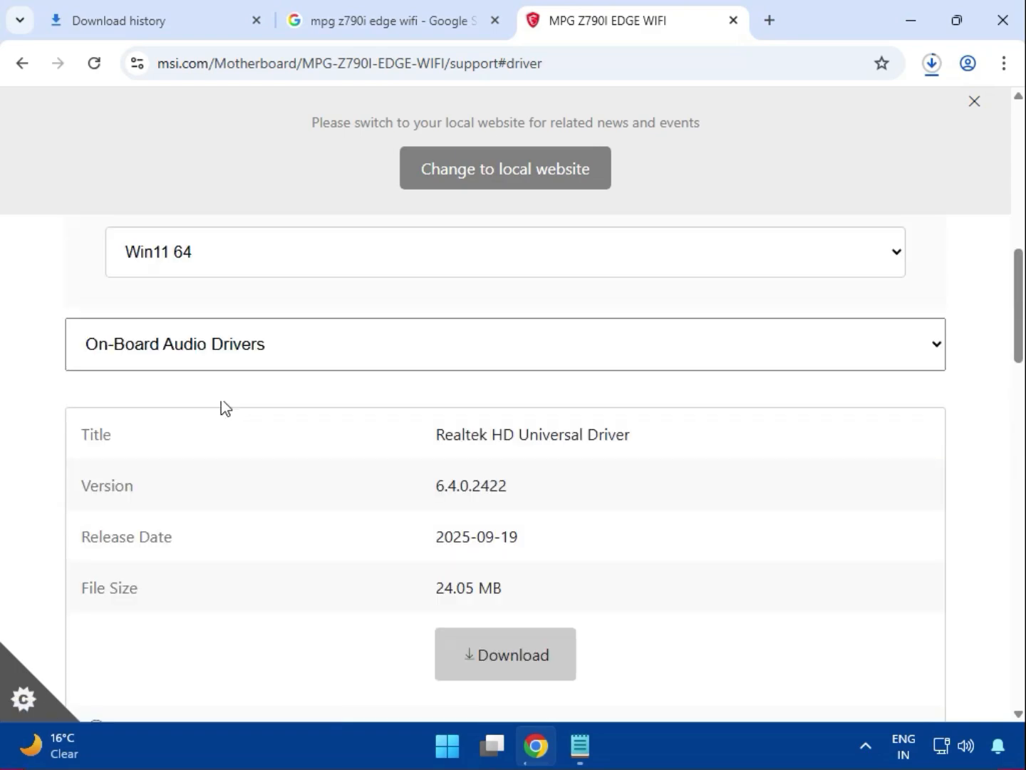
pyautogui.scroll(1, 199, 410)
pyautogui.click(238, 464)
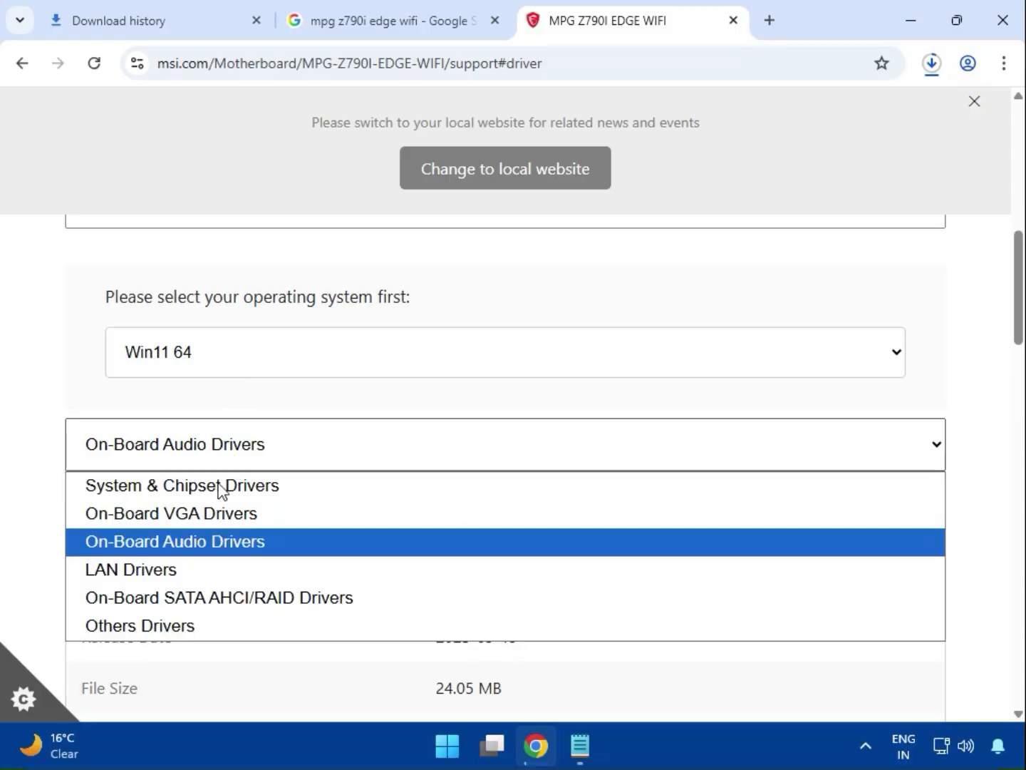
pyautogui.click(198, 575)
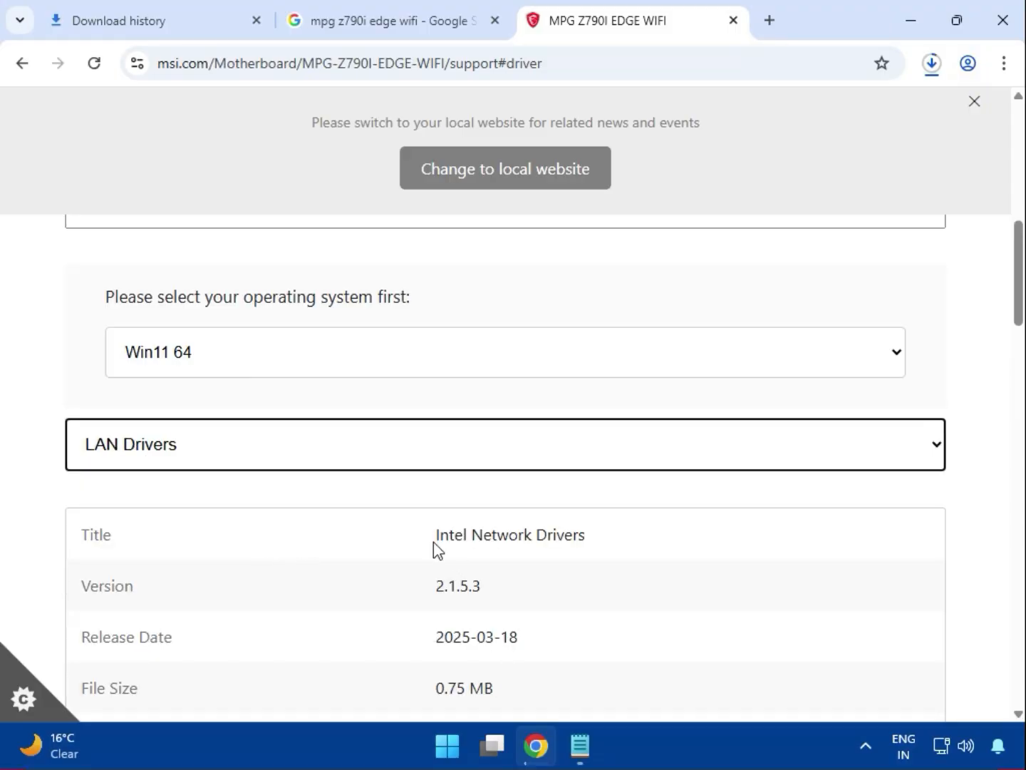
pyautogui.moveTo(433, 542); pyautogui.dragTo(590, 544)
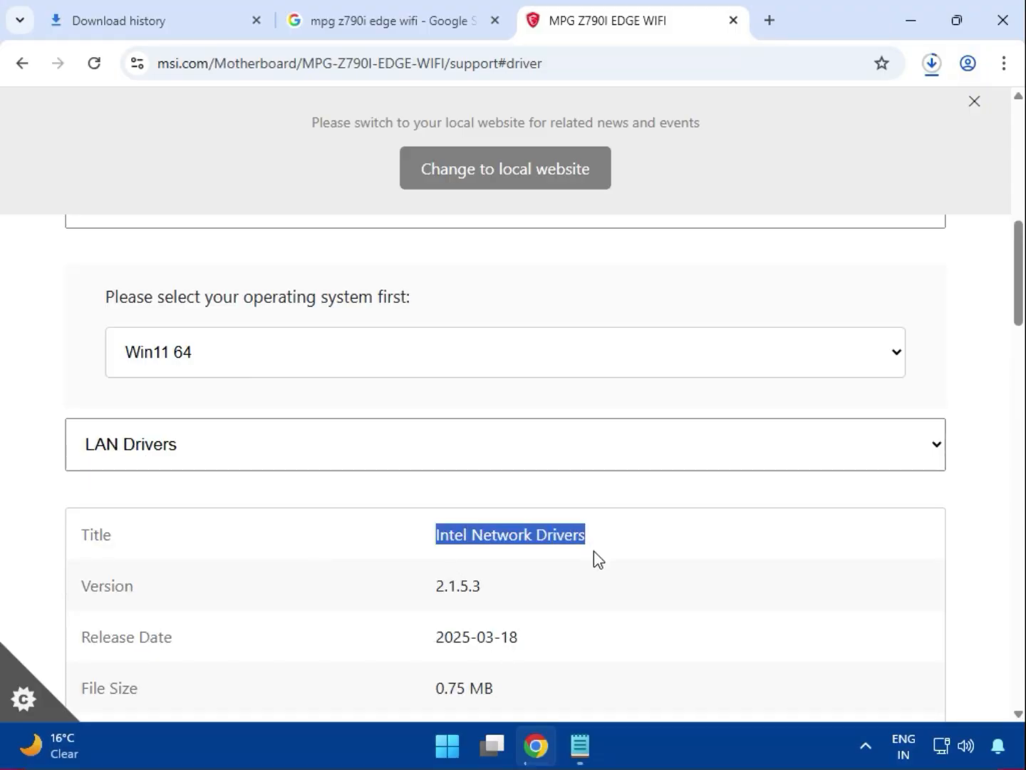
pyautogui.scroll(-3, 592, 577)
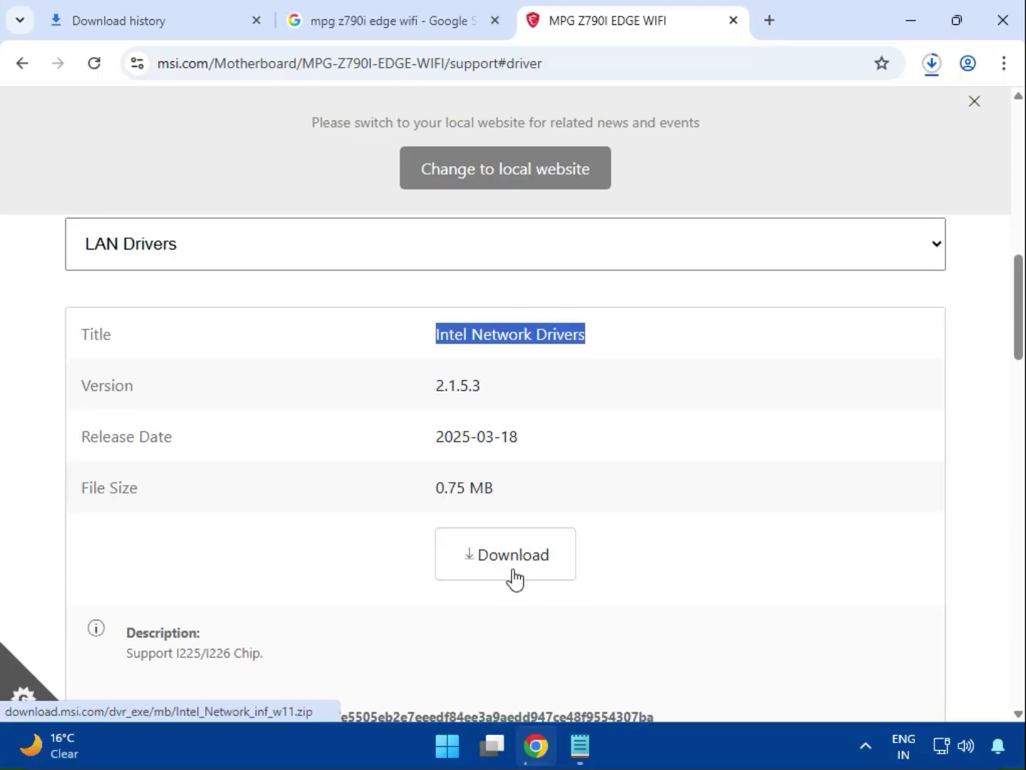
# - Download the Intel WIFI Driver listed under LAN Drivers
pyautogui.scroll(-6, 510, 570)
pyautogui.moveTo(467, 408); pyautogui.dragTo(550, 407)
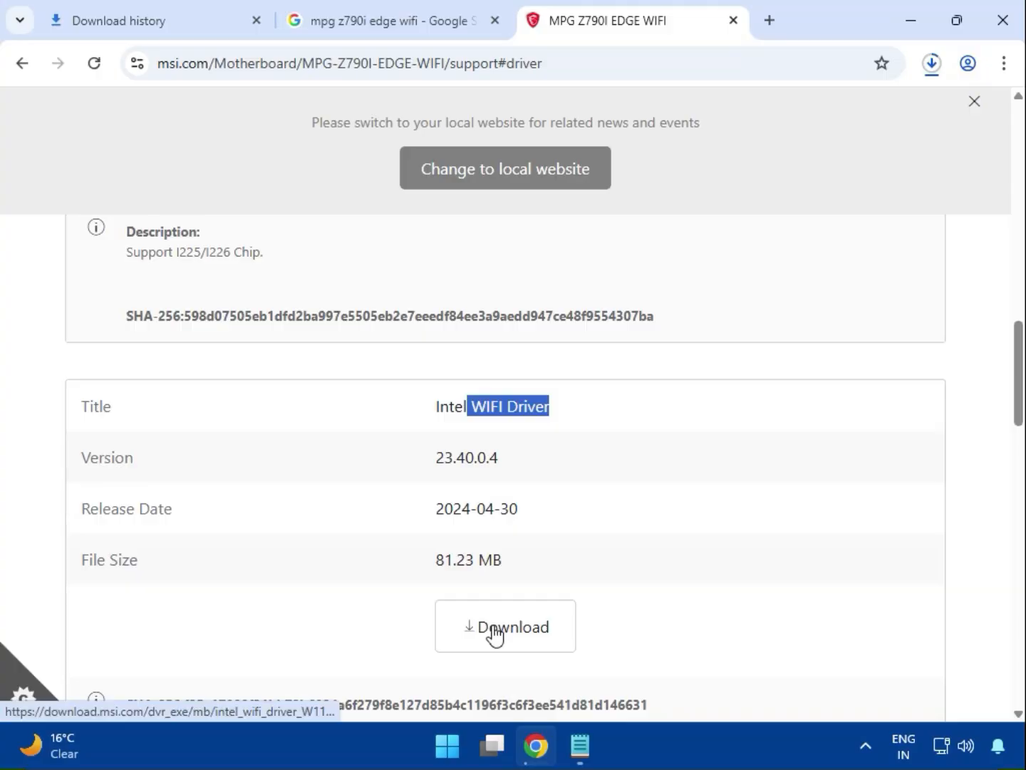
pyautogui.click(496, 631)
# - Download the BlueTooth Driver listed below the Intel WIFI Driver
pyautogui.scroll(-4, 624, 589)
pyautogui.moveTo(432, 503); pyautogui.dragTo(588, 509)
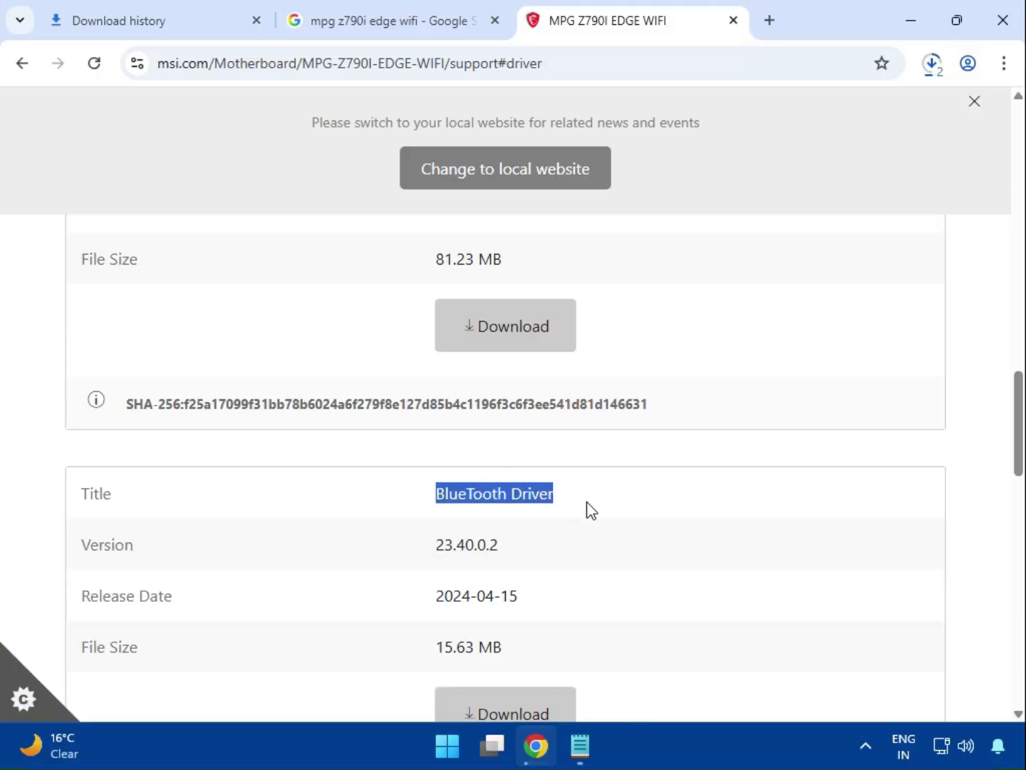
pyautogui.scroll(-3, 574, 541)
pyautogui.click(520, 513)
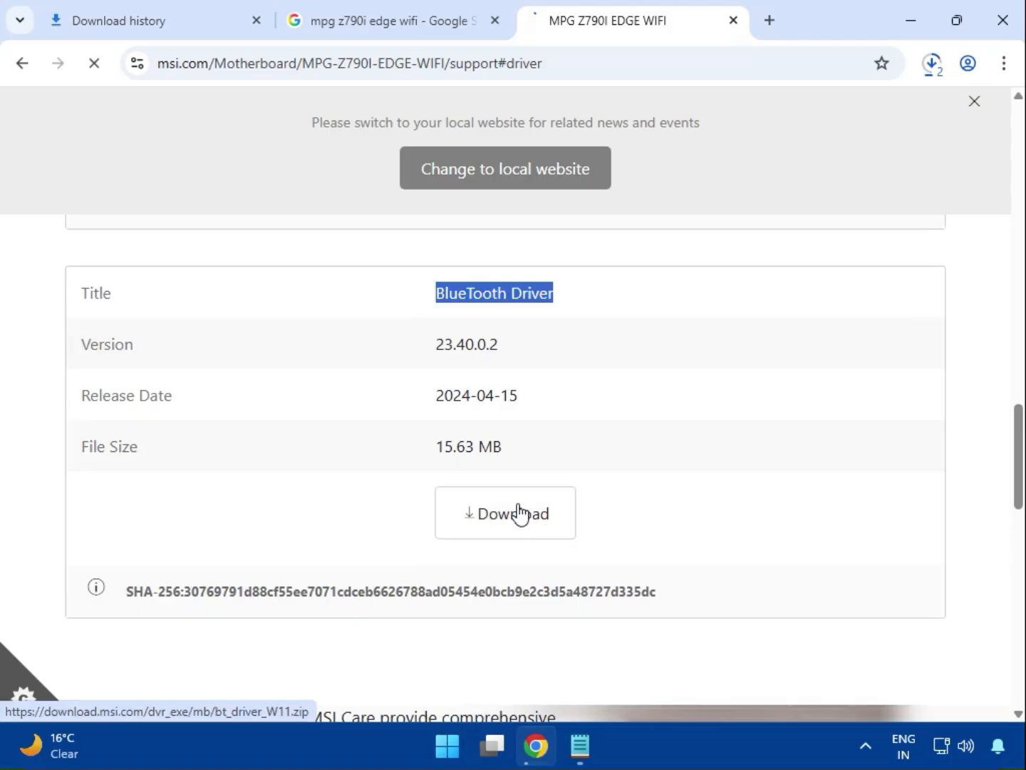
pyautogui.scroll(10, 430, 559)
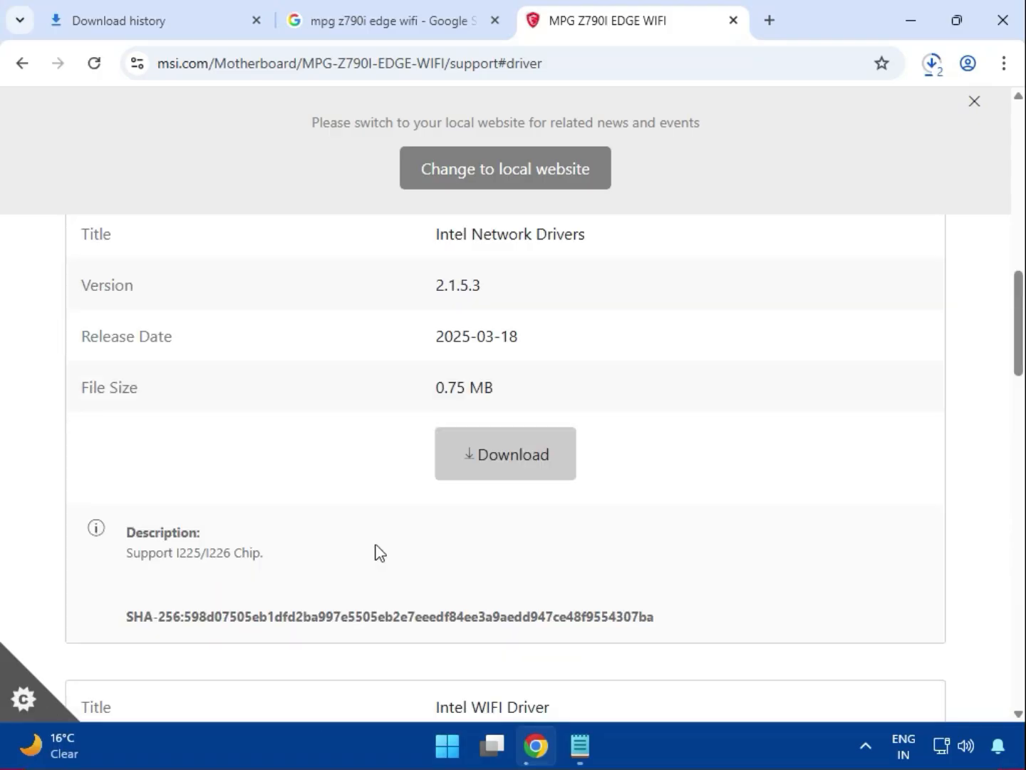
pyautogui.scroll(5, 356, 548)
pyautogui.click(214, 547)
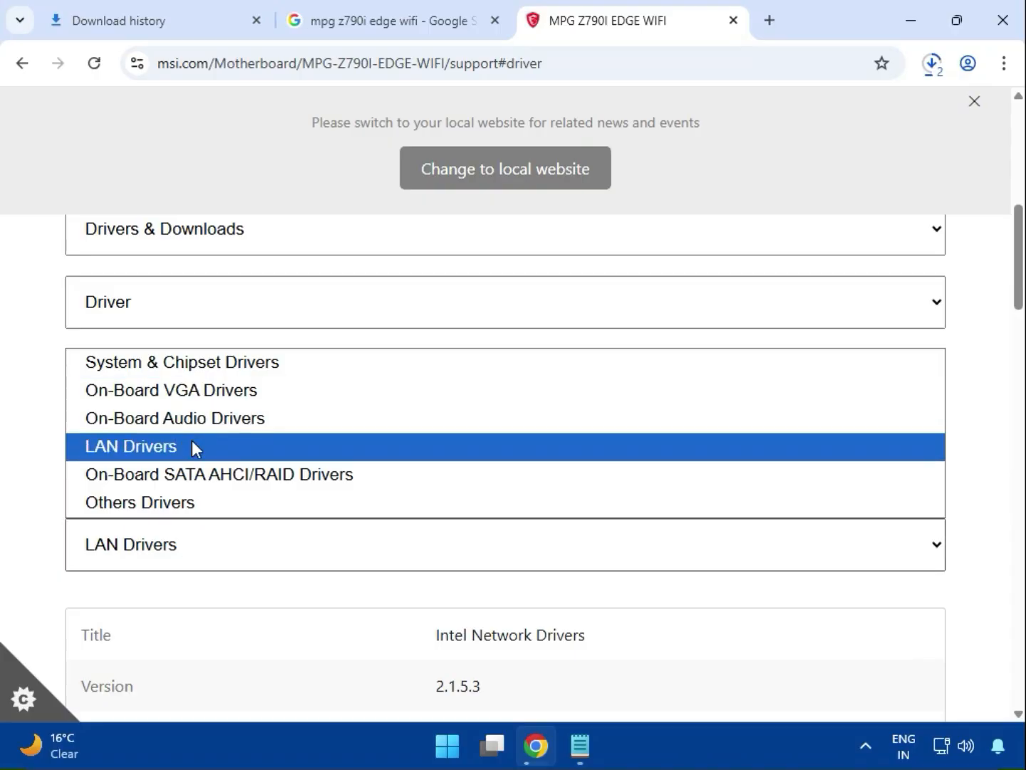
pyautogui.click(309, 573)
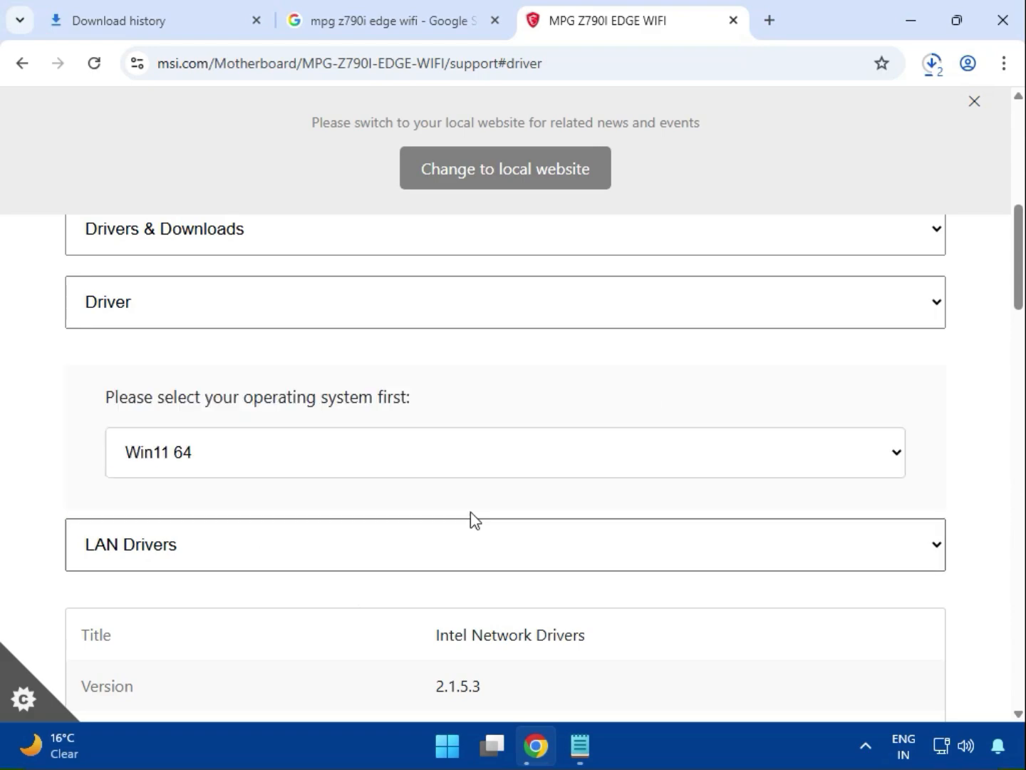
# - Open the full download history and show bt_drivers (3).zip in its folder
pyautogui.click(932, 64)
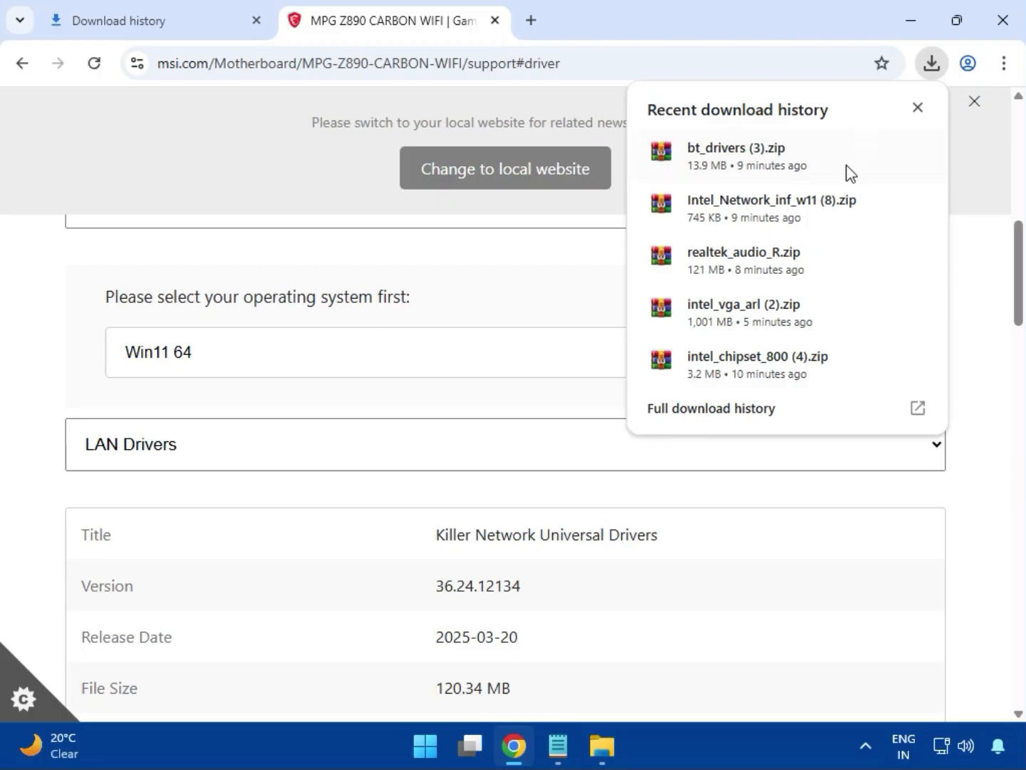
pyautogui.click(682, 413)
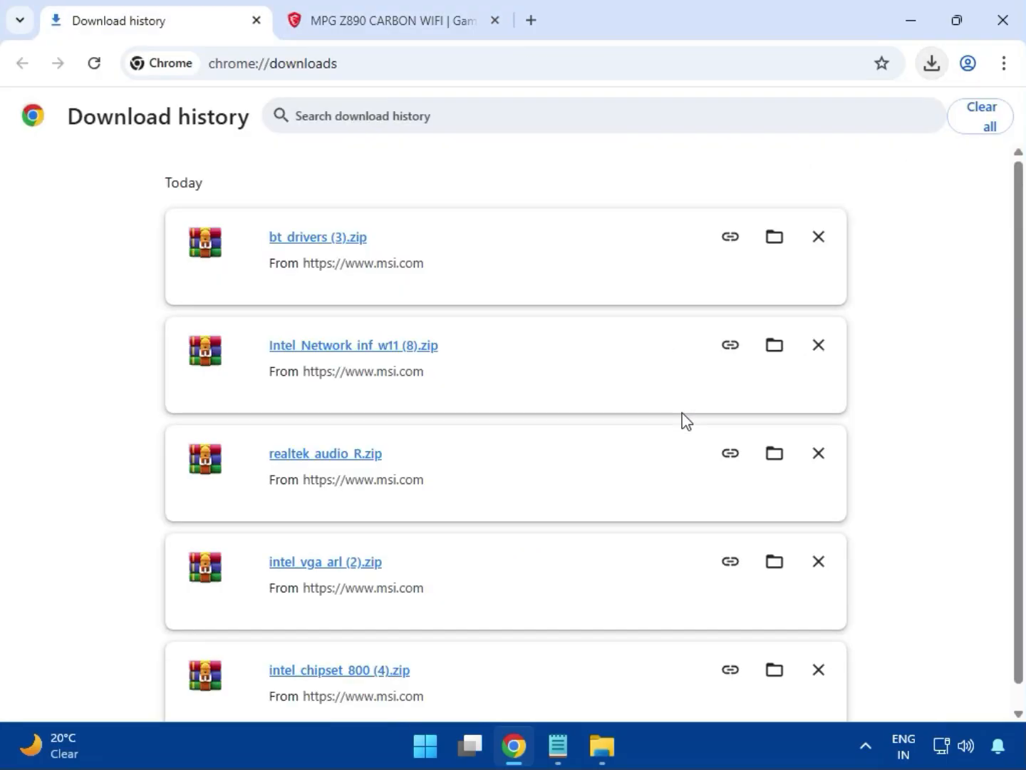
pyautogui.click(770, 240)
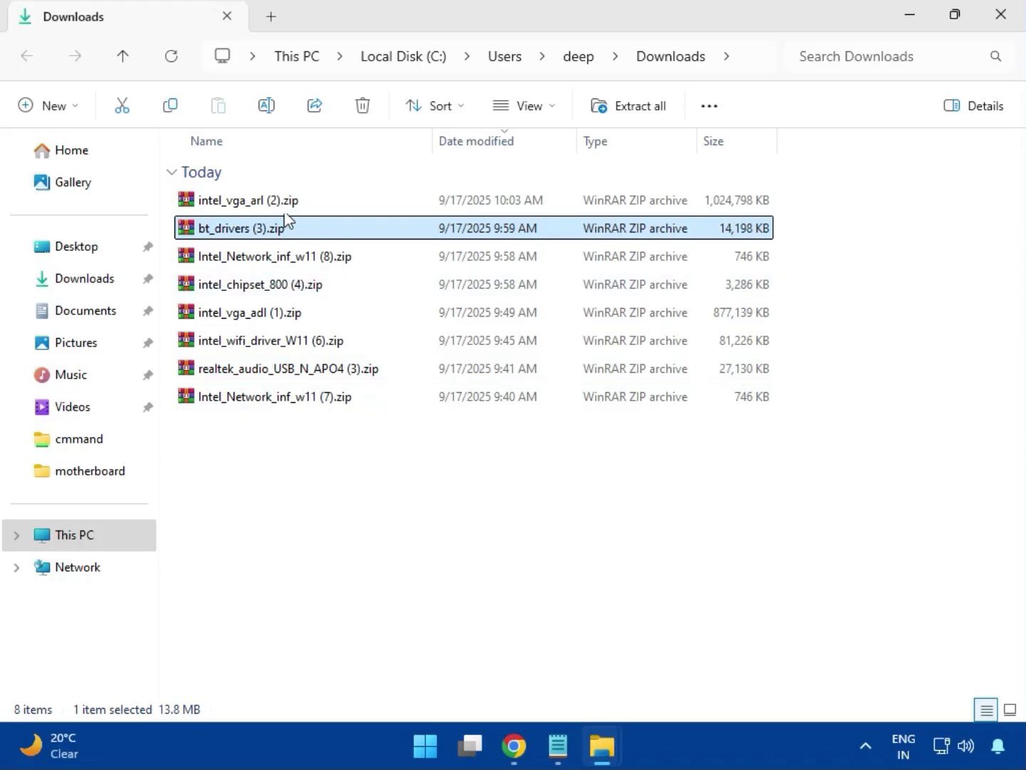
# - Open the intel_vga_arl (2).zip archive, dismiss the license reminder, and enter the Intel VGA Driver_32.0.101.6629 folder
pyautogui.press('Up')
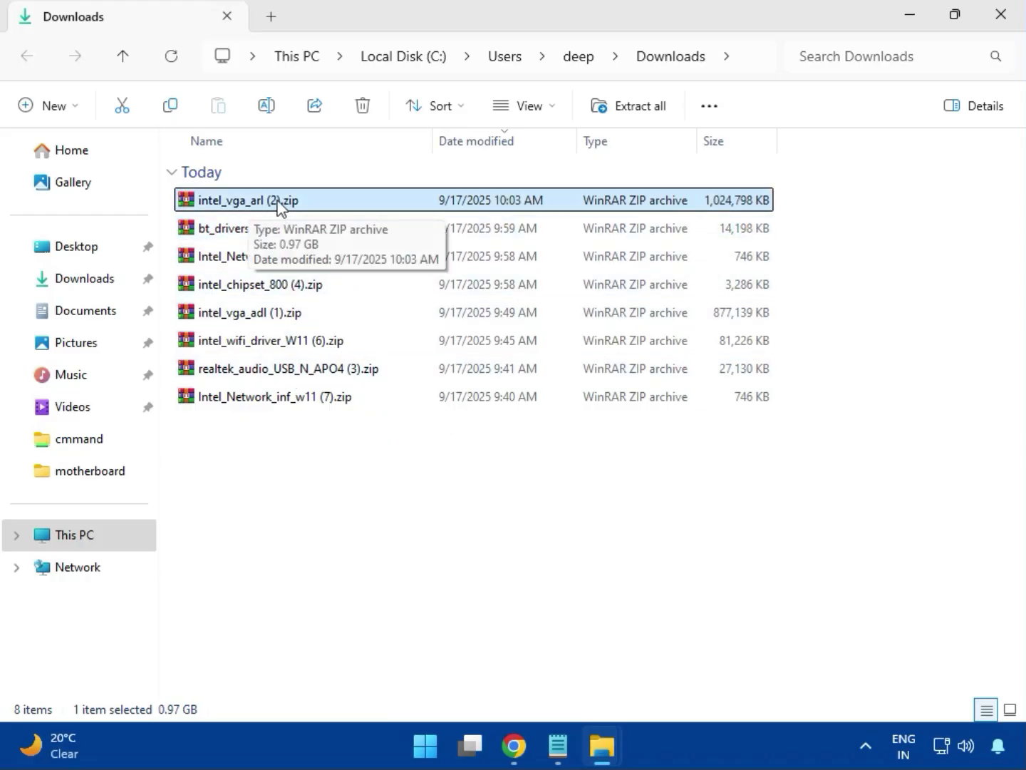
pyautogui.doubleClick(279, 205)
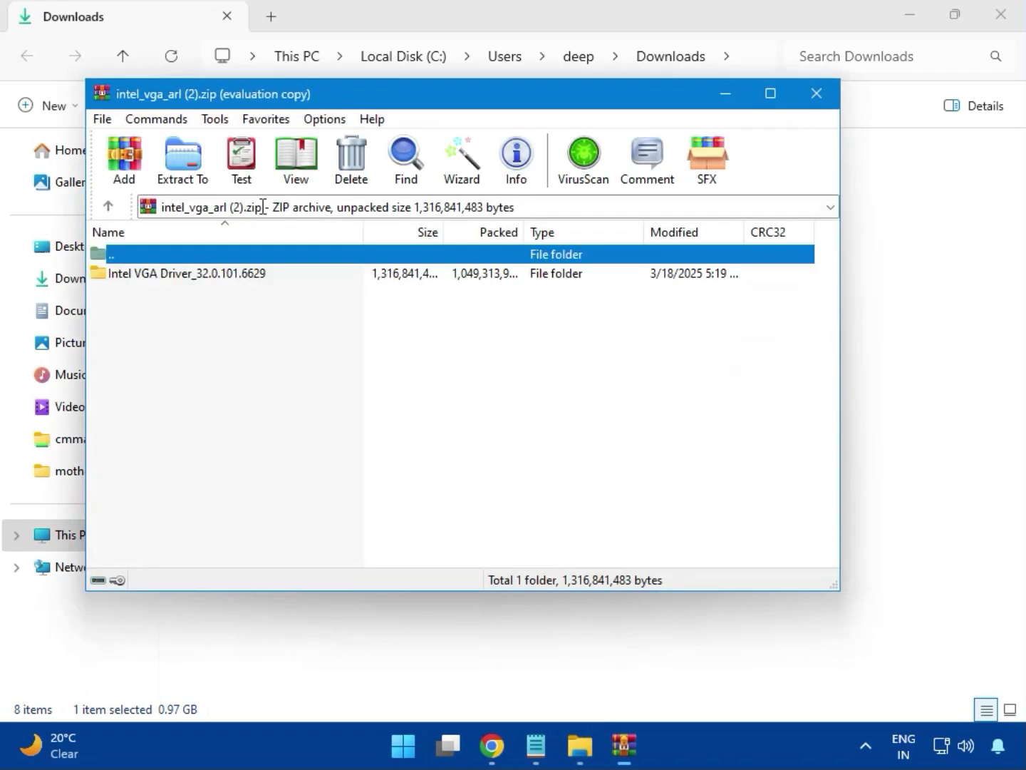
pyautogui.click(180, 272)
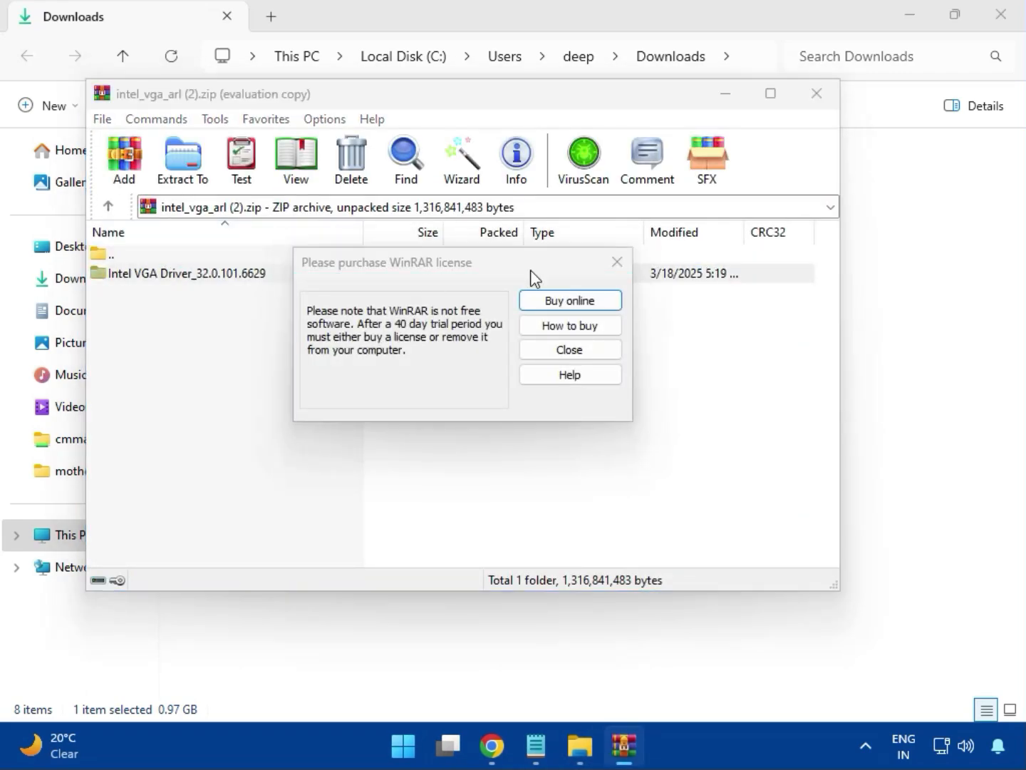
pyautogui.press('Escape')
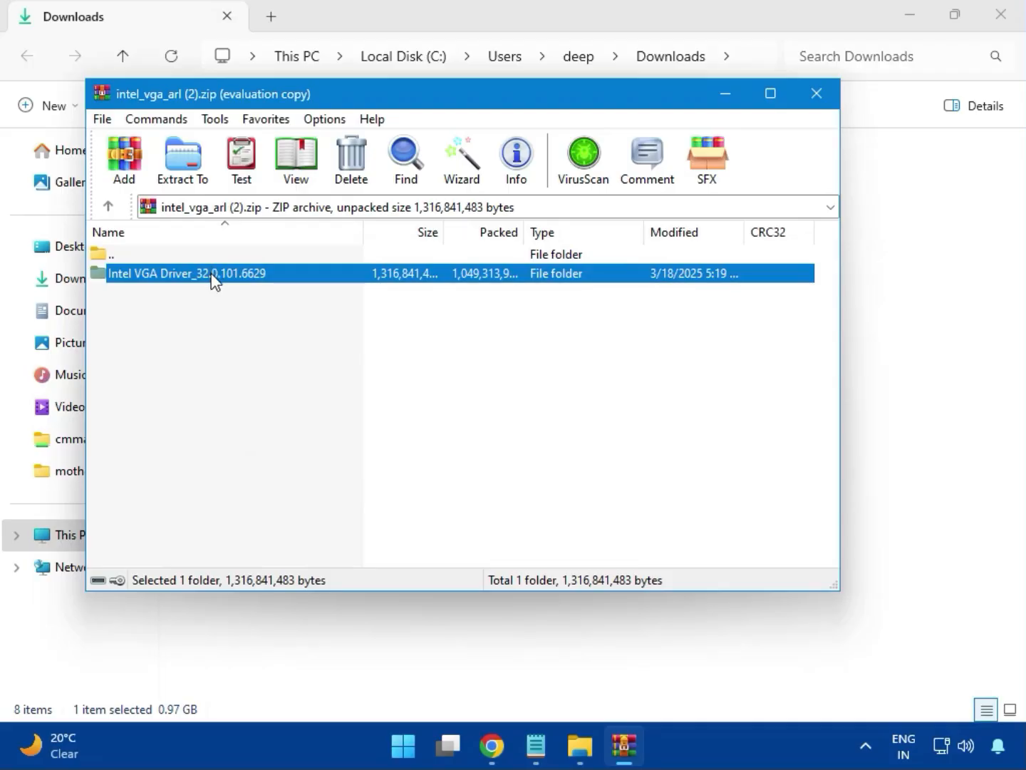
pyautogui.doubleClick(214, 273)
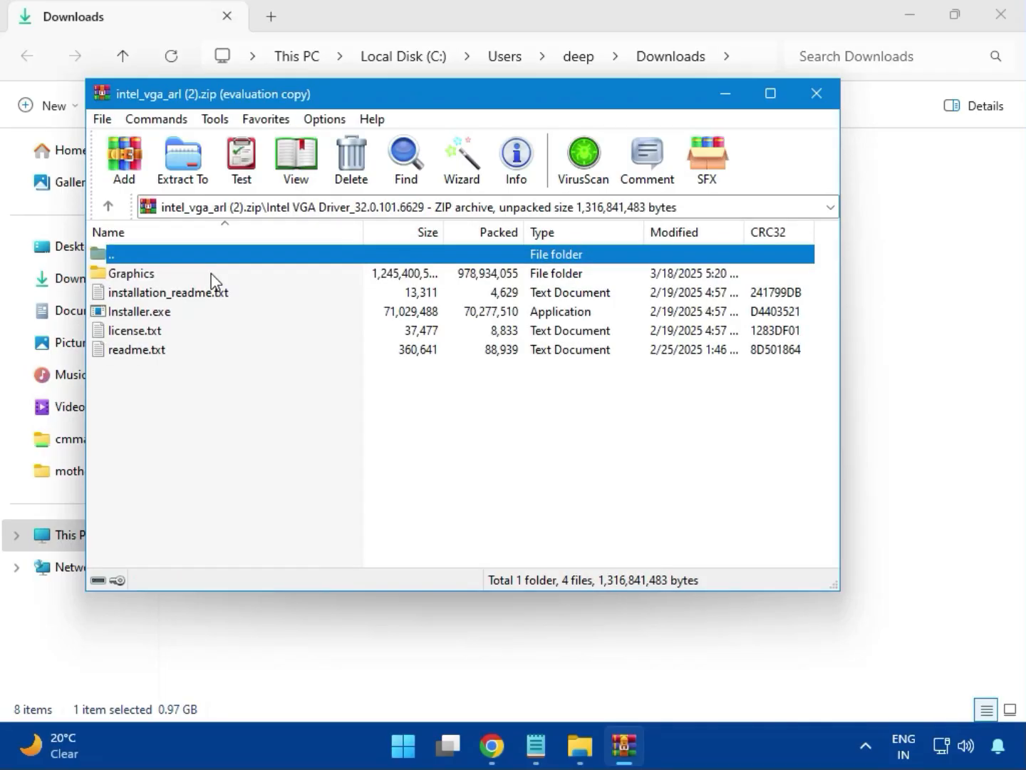
# - Try to install the Intel graphics driver with Installer.exe, allowing it to make changes, and close the installer and archive
pyautogui.click(169, 314)
pyautogui.doubleClick(202, 313)
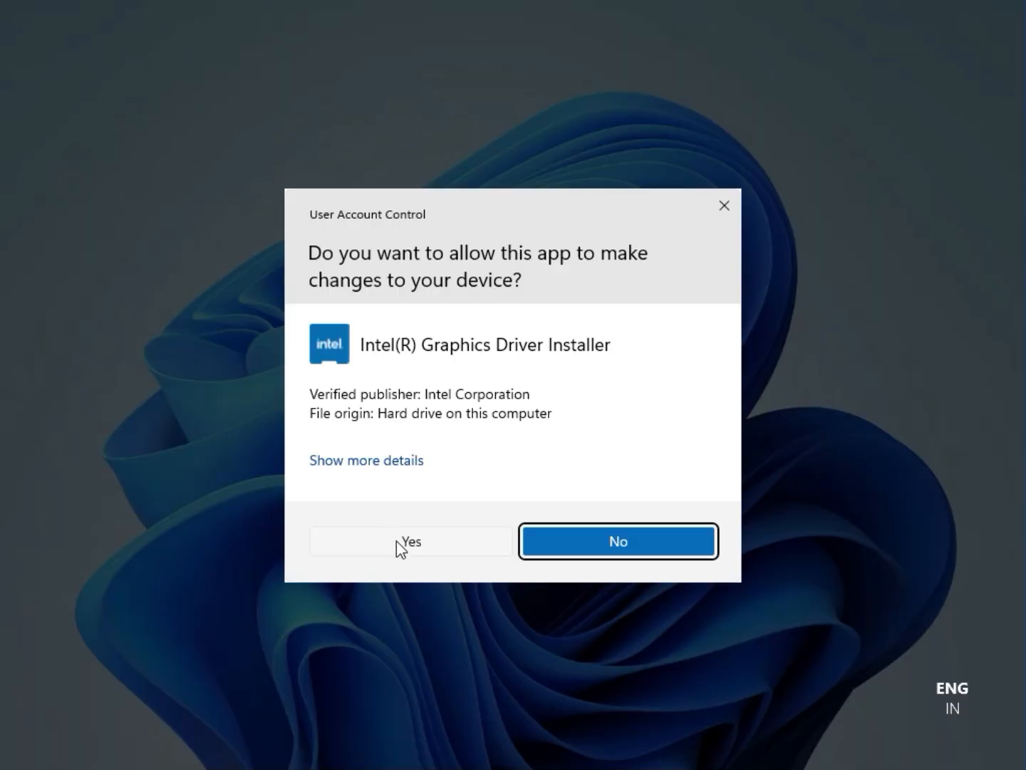
pyautogui.click(408, 542)
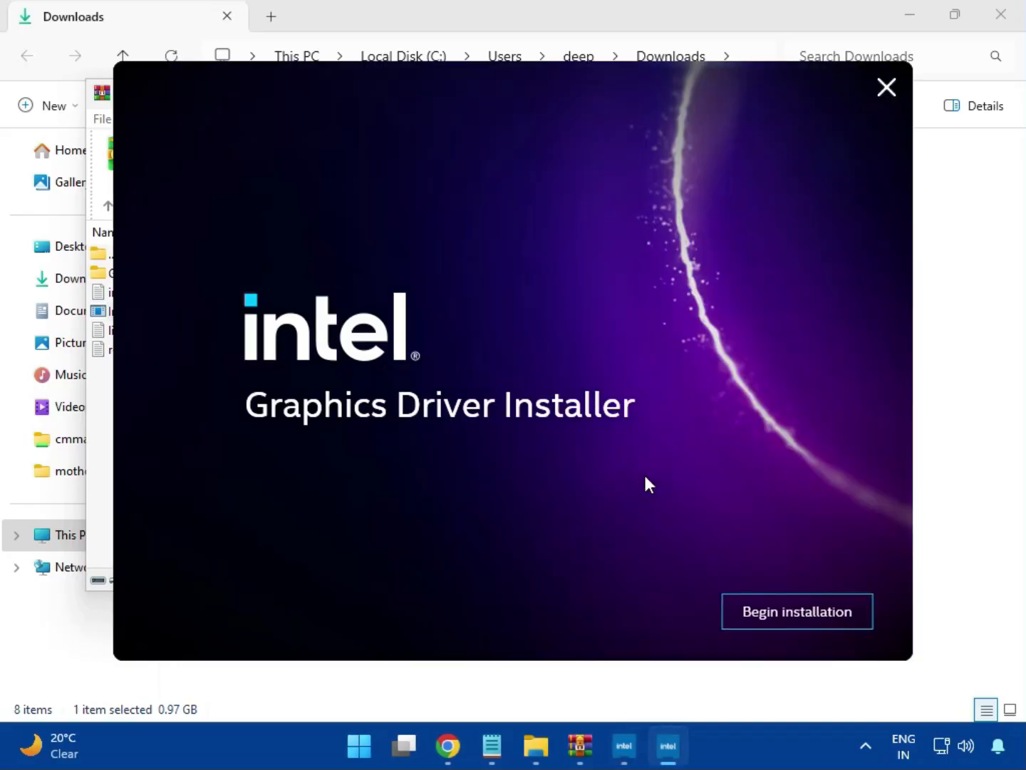
pyautogui.click(783, 610)
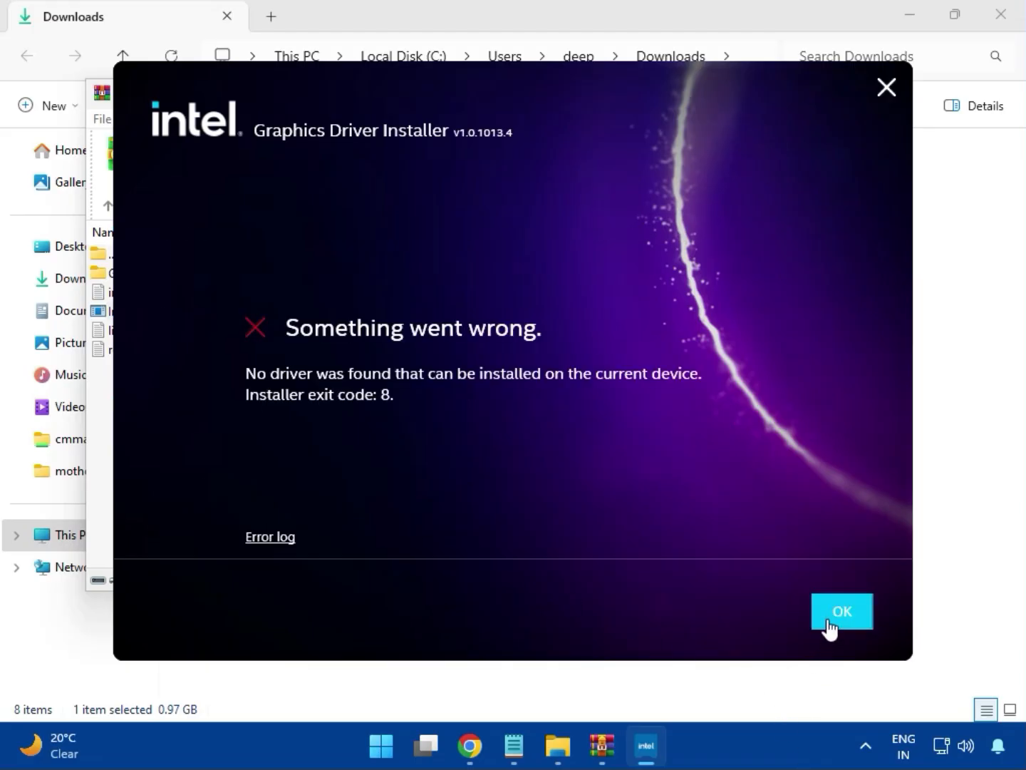
pyautogui.click(830, 626)
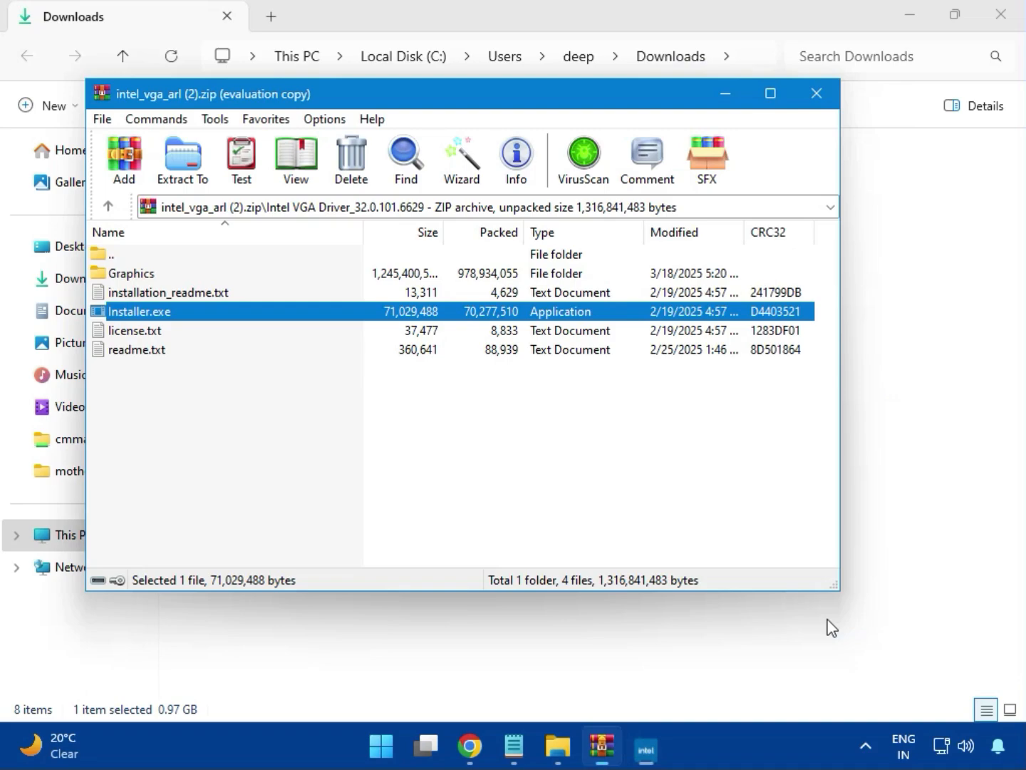
pyautogui.click(815, 95)
# - Launch Intel Bluetooth.msi from the Intel BlueTooth Driver_23.70.0.2 folder inside bt_drivers (3).zip
pyautogui.click(219, 233)
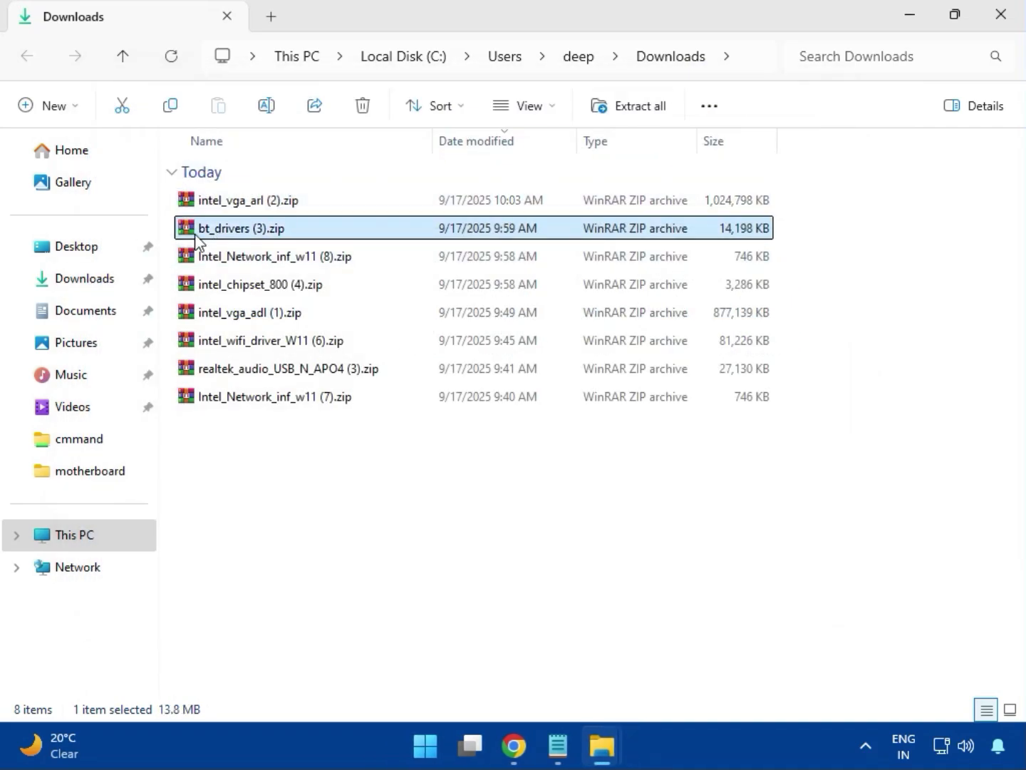
pyautogui.doubleClick(249, 229)
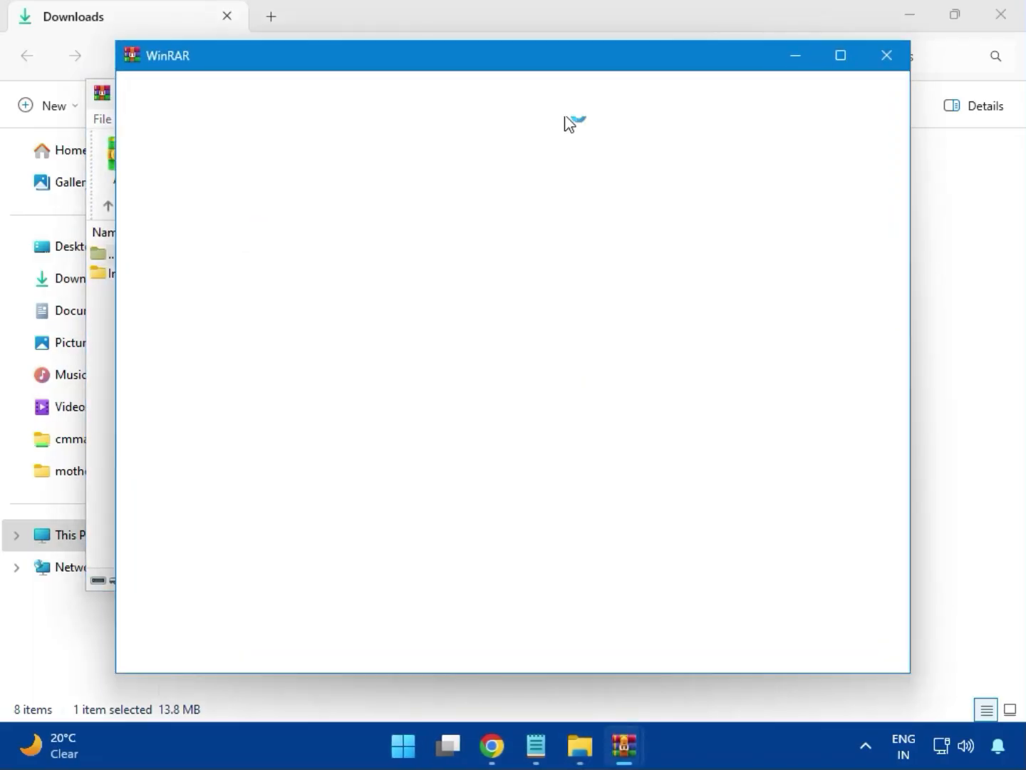
pyautogui.click(888, 53)
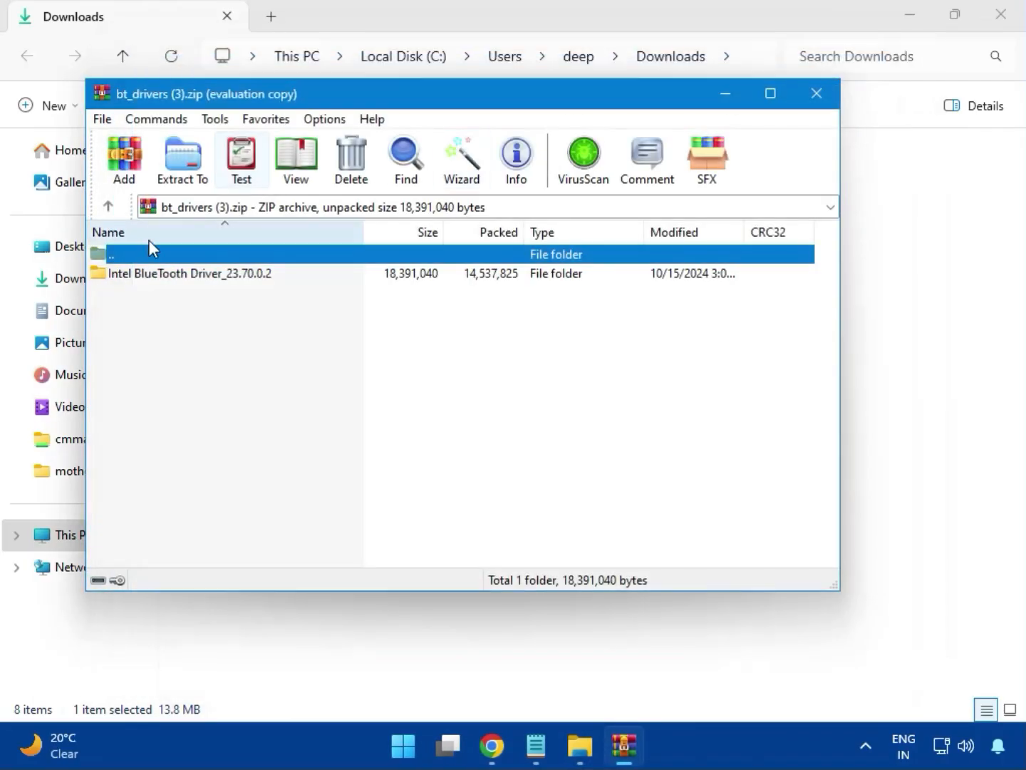
pyautogui.click(162, 279)
pyautogui.doubleClick(191, 282)
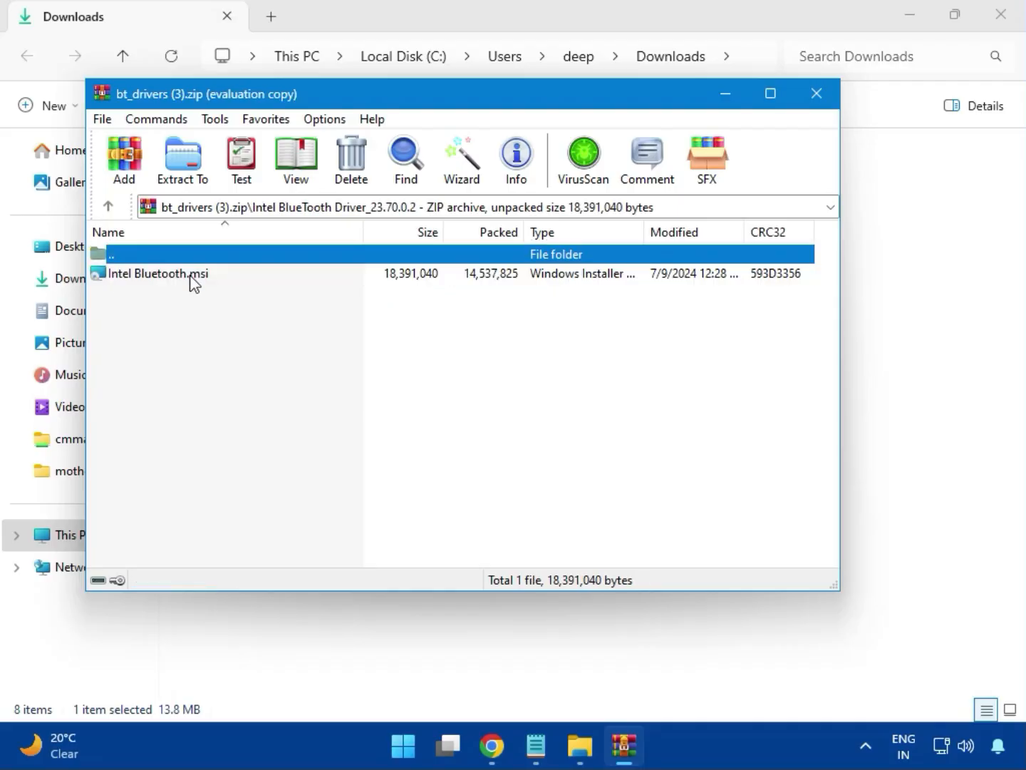
pyautogui.click(170, 282)
pyautogui.doubleClick(171, 281)
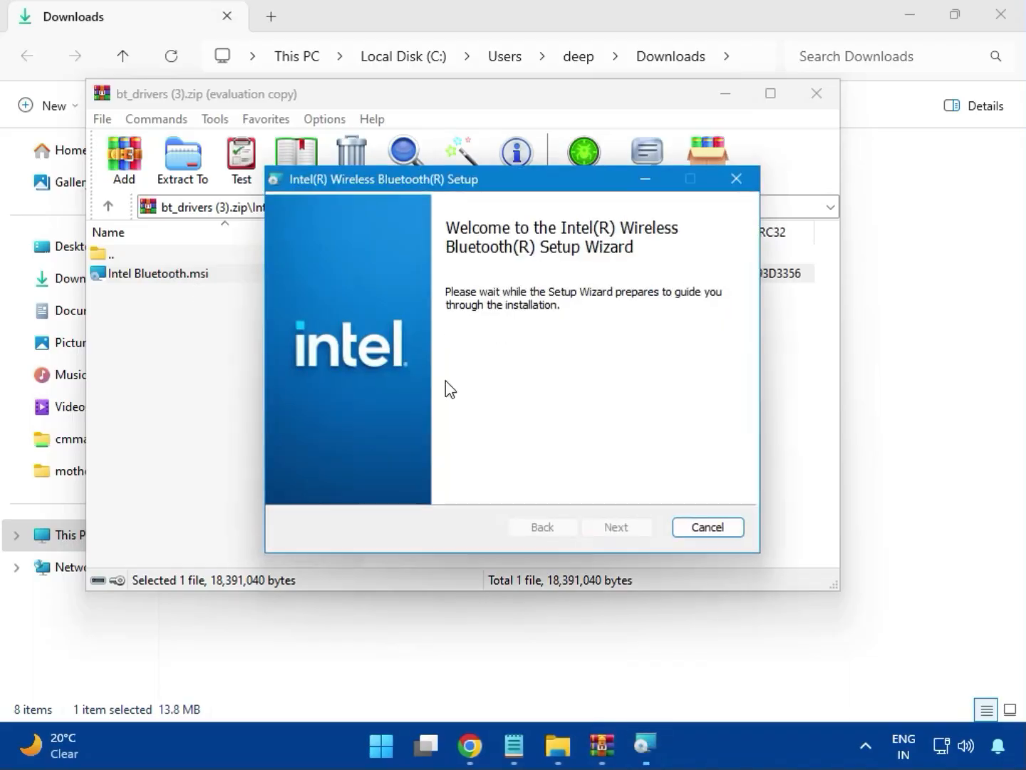
# - Accept the license, install Intel Wireless Bluetooth with the Typical setup, and close the finished wizard and archive
pyautogui.click(617, 526)
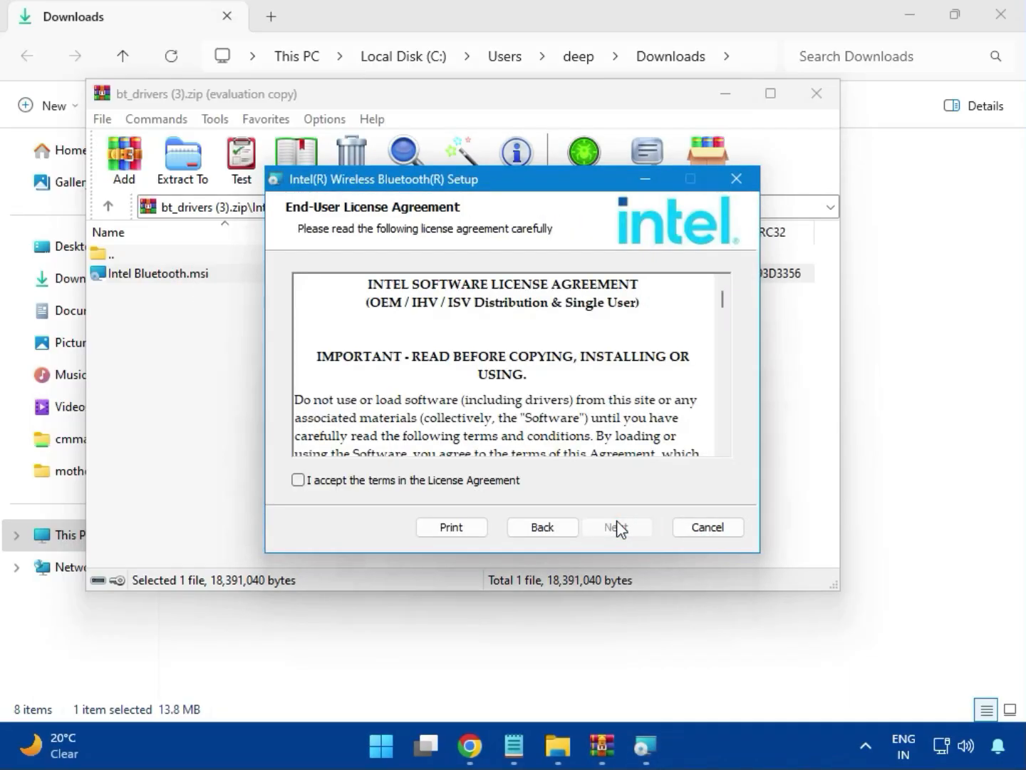
pyautogui.click(367, 485)
pyautogui.click(607, 526)
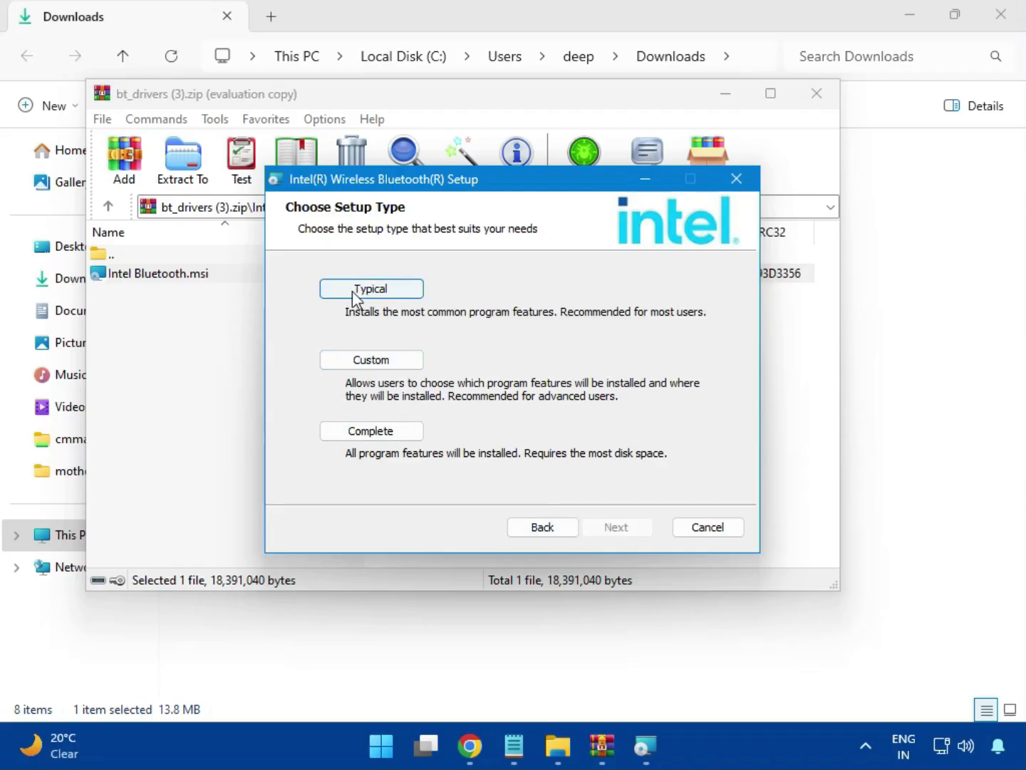
pyautogui.click(355, 291)
pyautogui.click(588, 525)
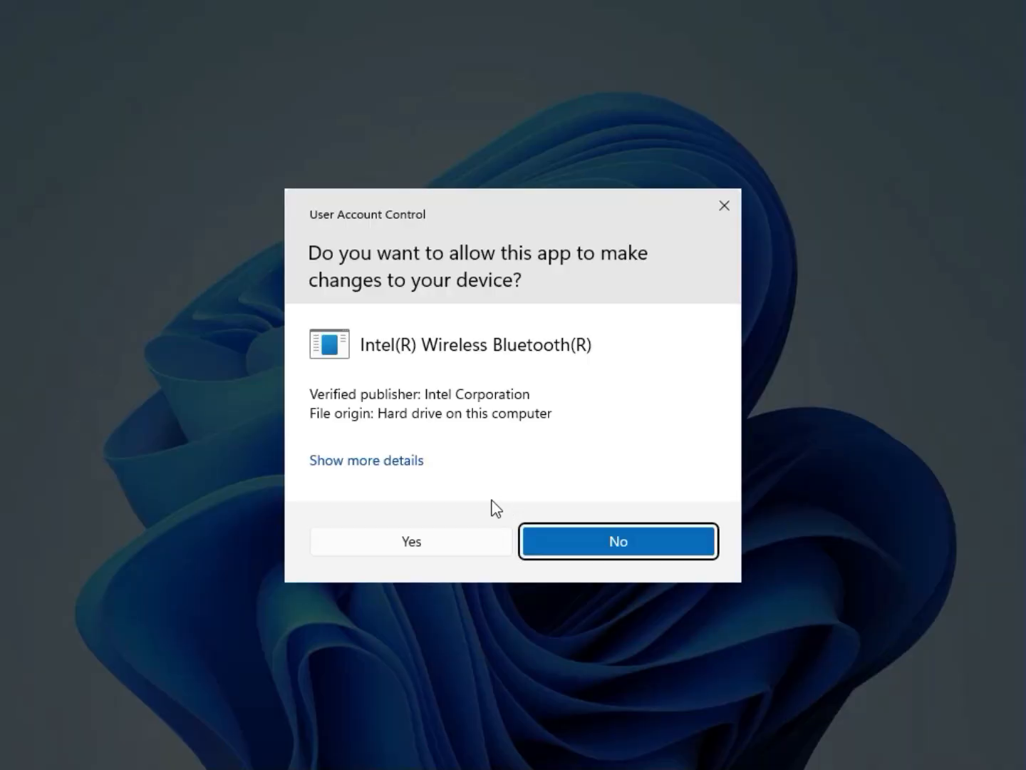
pyautogui.click(399, 541)
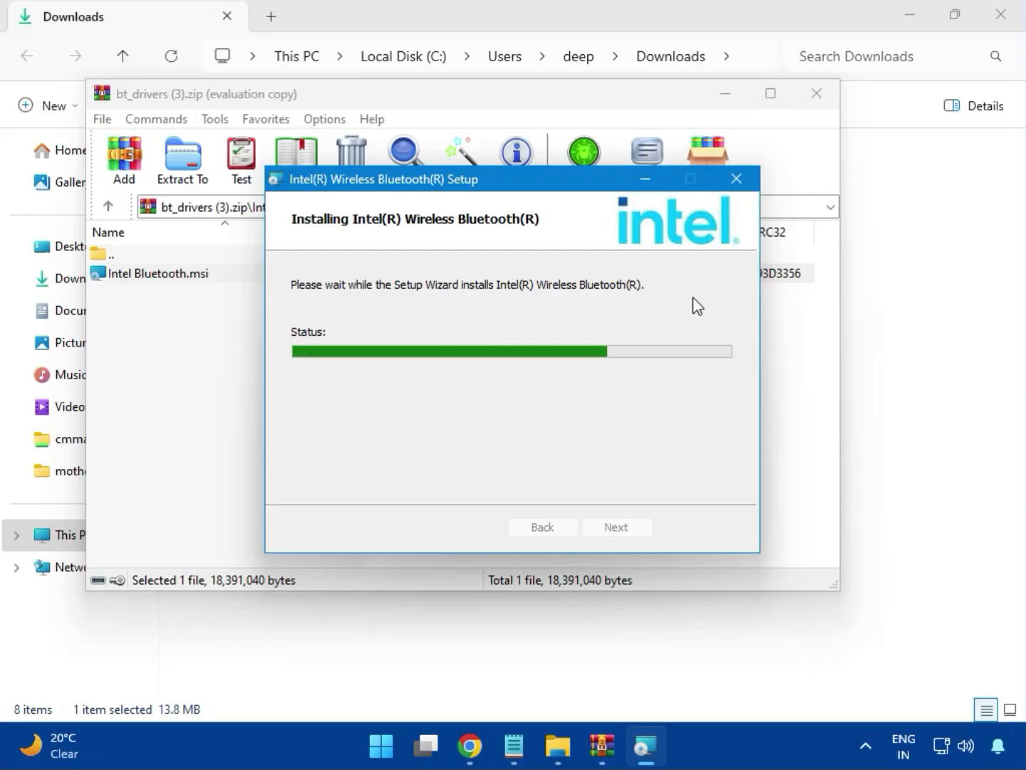
pyautogui.click(603, 535)
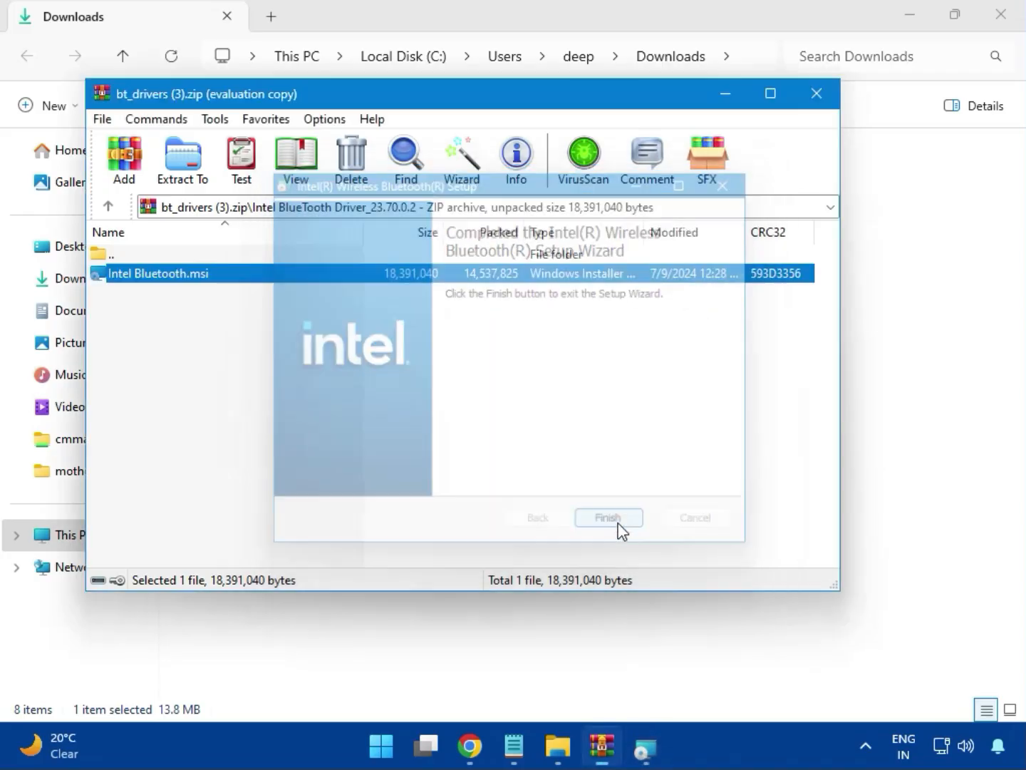
pyautogui.click(827, 108)
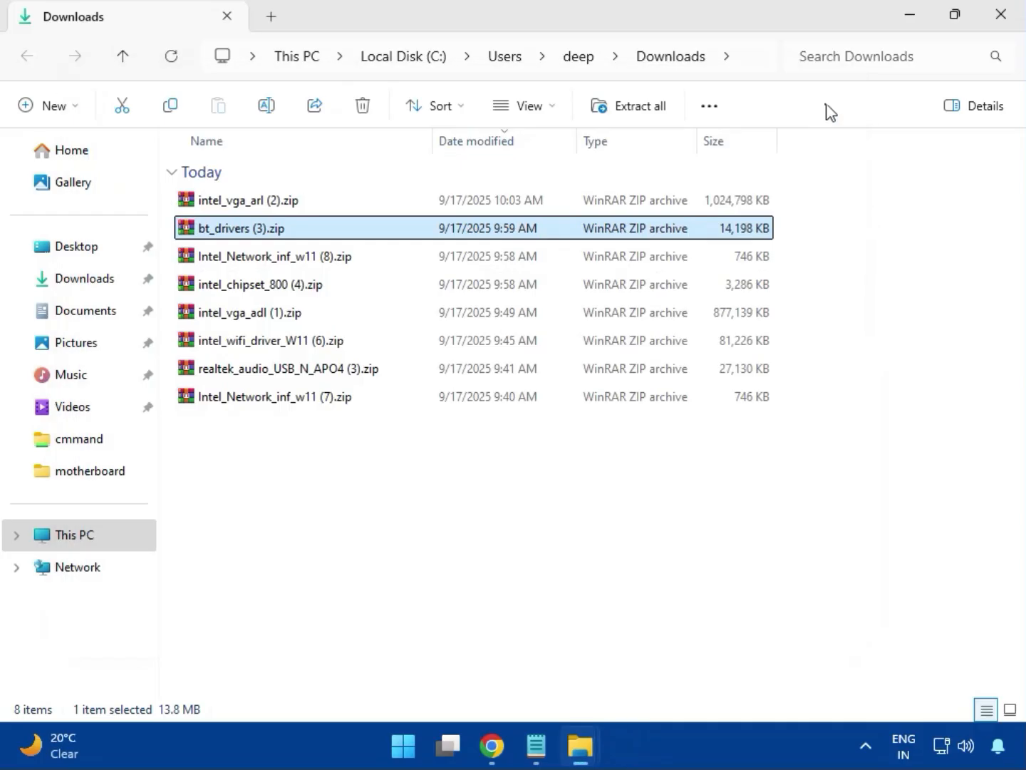
# - Open the Intel_Network_inf_w11 (8).zip archive, dismiss the WinRAR popup, and enter the W11 folder
pyautogui.click(268, 266)
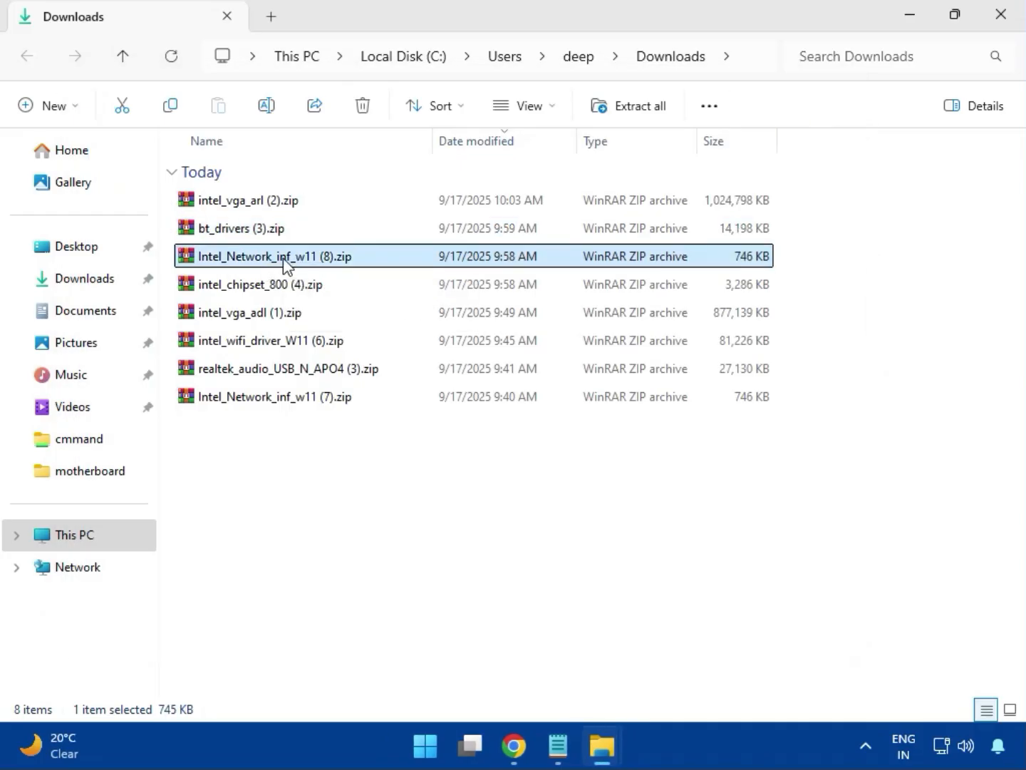
pyautogui.doubleClick(286, 260)
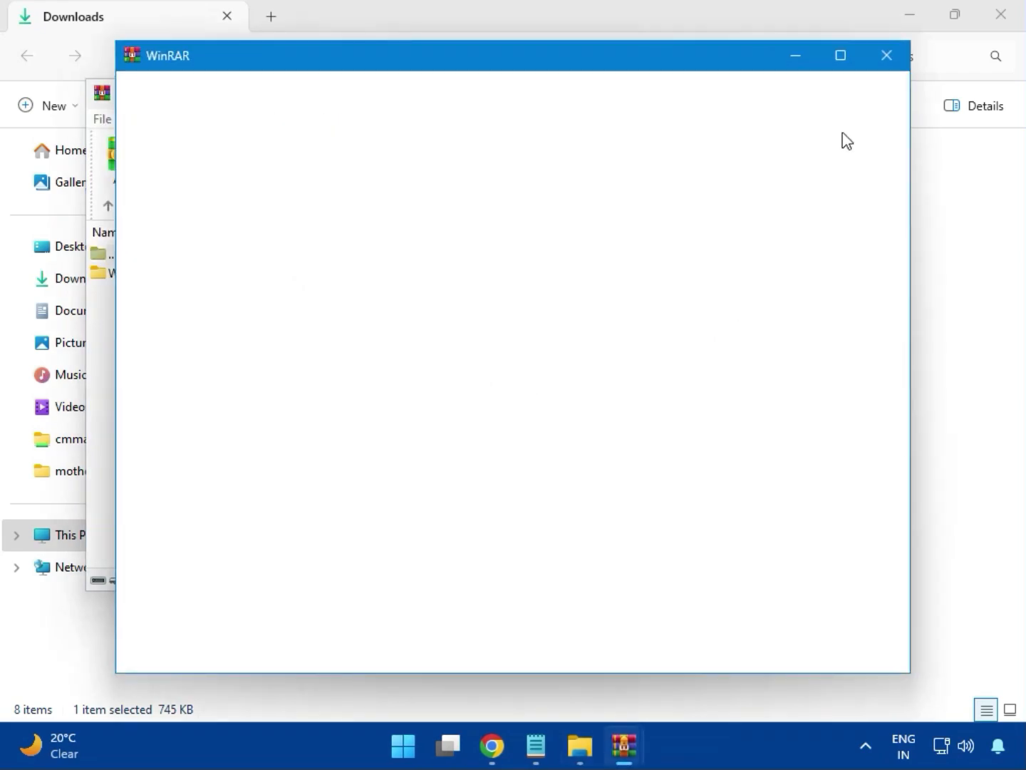
pyautogui.click(888, 57)
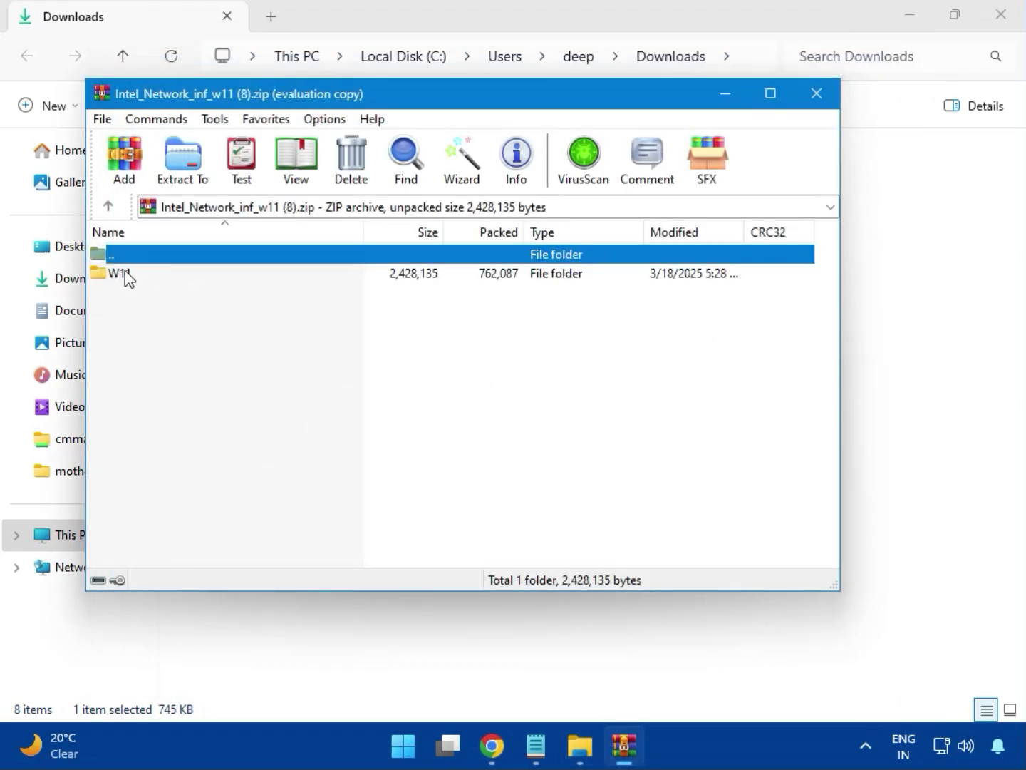
pyautogui.click(125, 273)
pyautogui.doubleClick(129, 277)
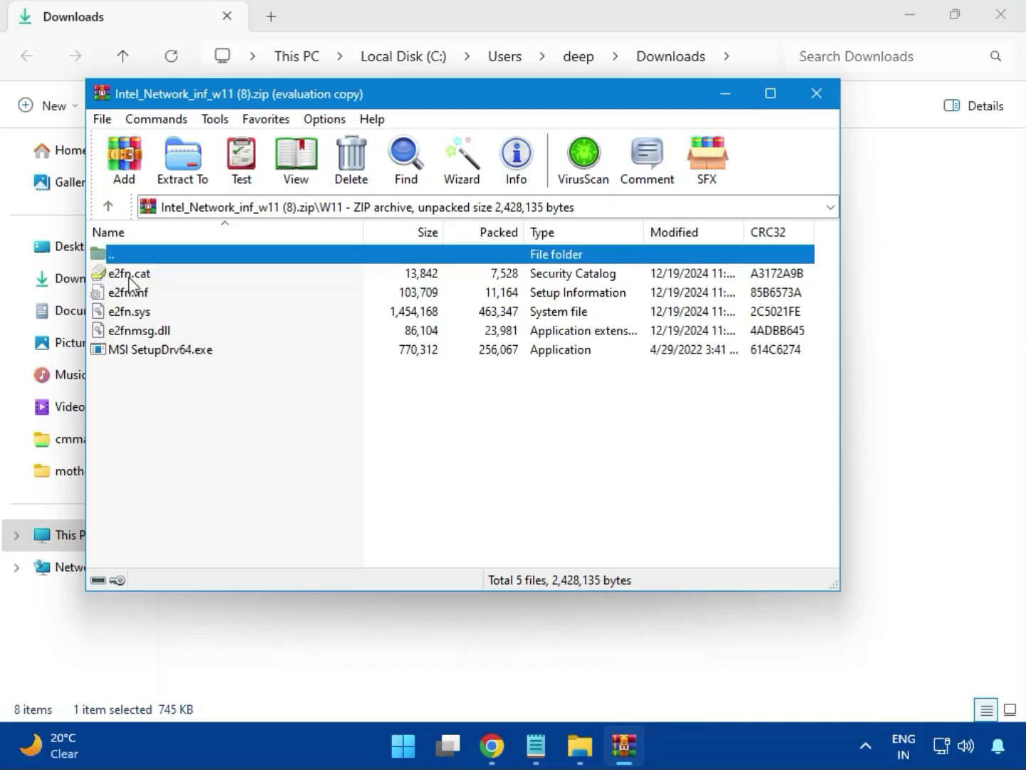
# - Try to install the Intel network driver with MSI SetupDrv64.exe, allowing it to make changes, and close the tool and archive
pyautogui.doubleClick(193, 353)
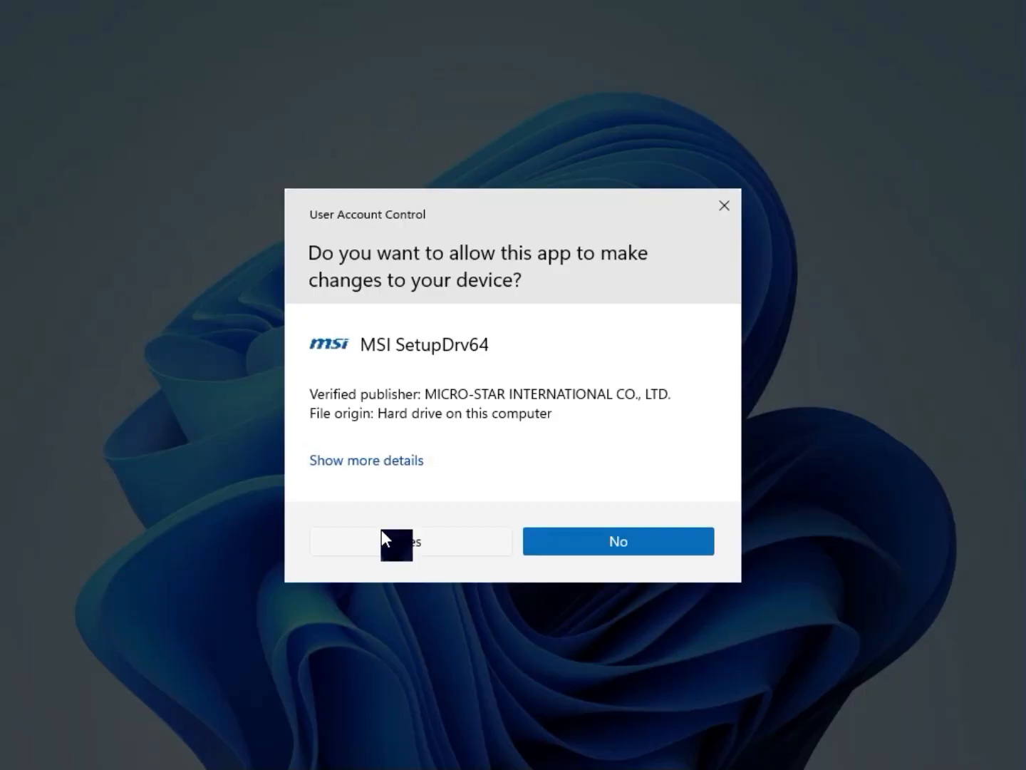
pyautogui.click(382, 531)
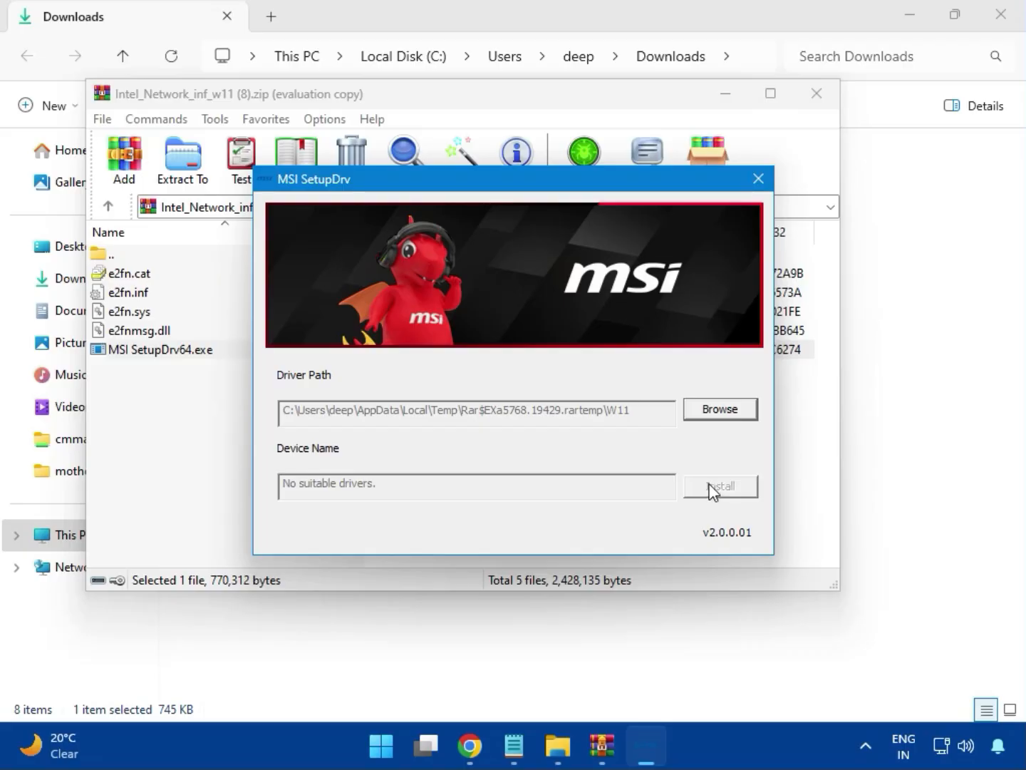
pyautogui.click(759, 177)
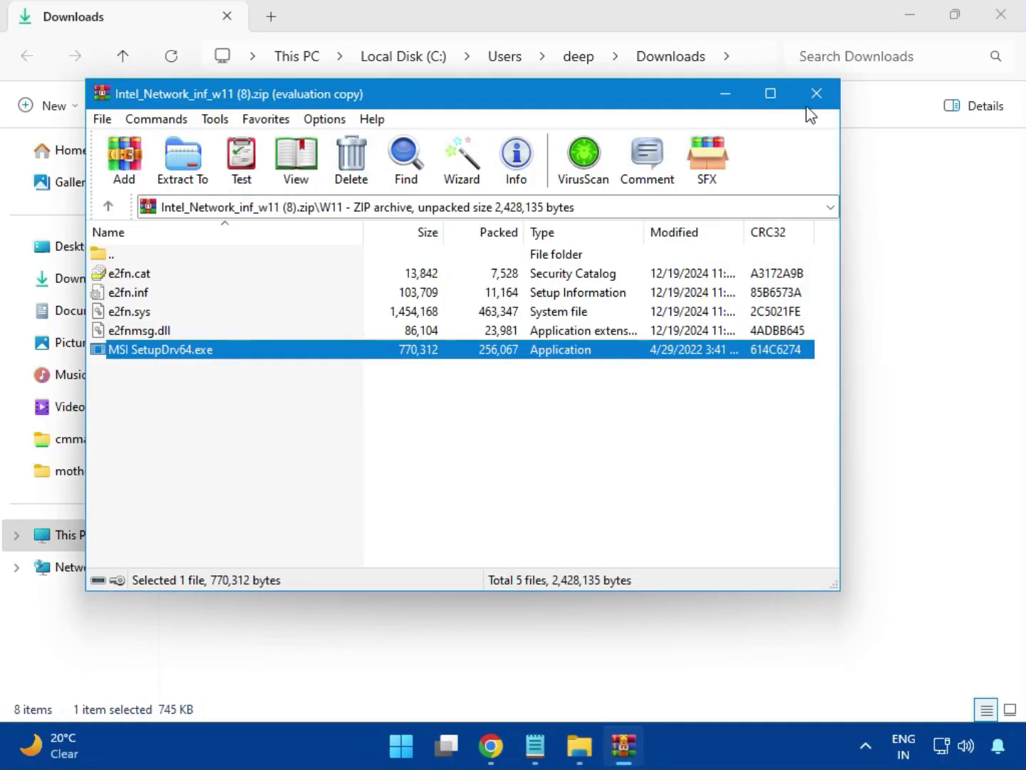
pyautogui.click(815, 96)
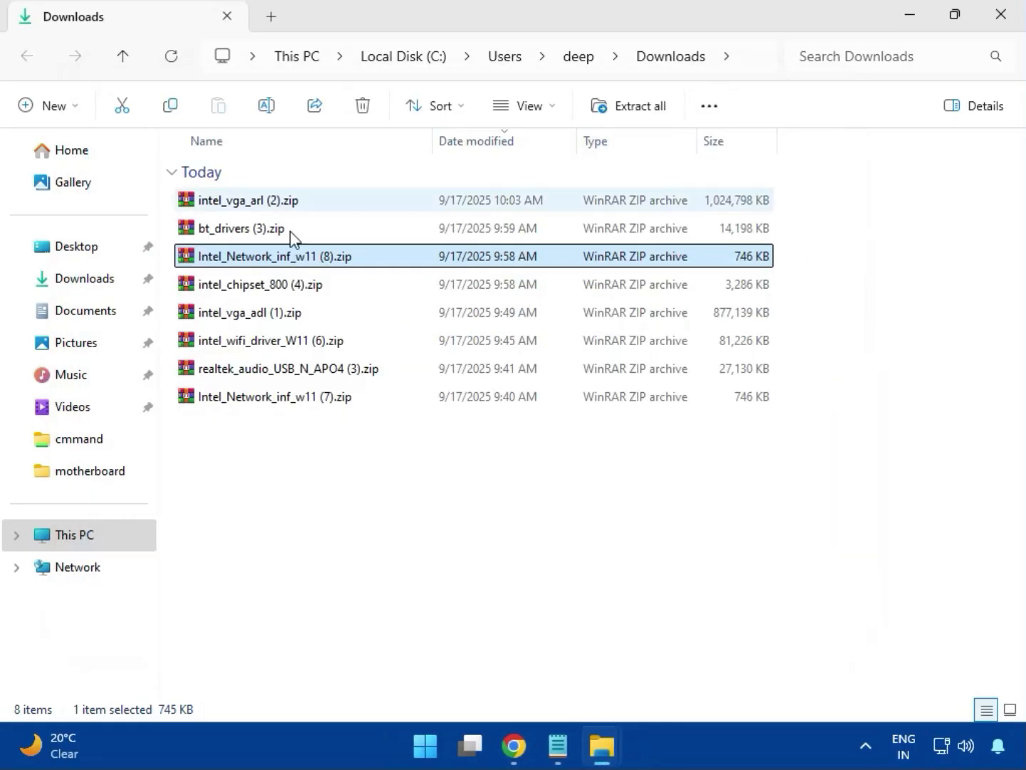
# - Open the intel_chipset_800 (4).zip archive, dismiss the license reminder, and enter the Intel Chipset Driver_10.1.20062.8627 folder
pyautogui.click(236, 286)
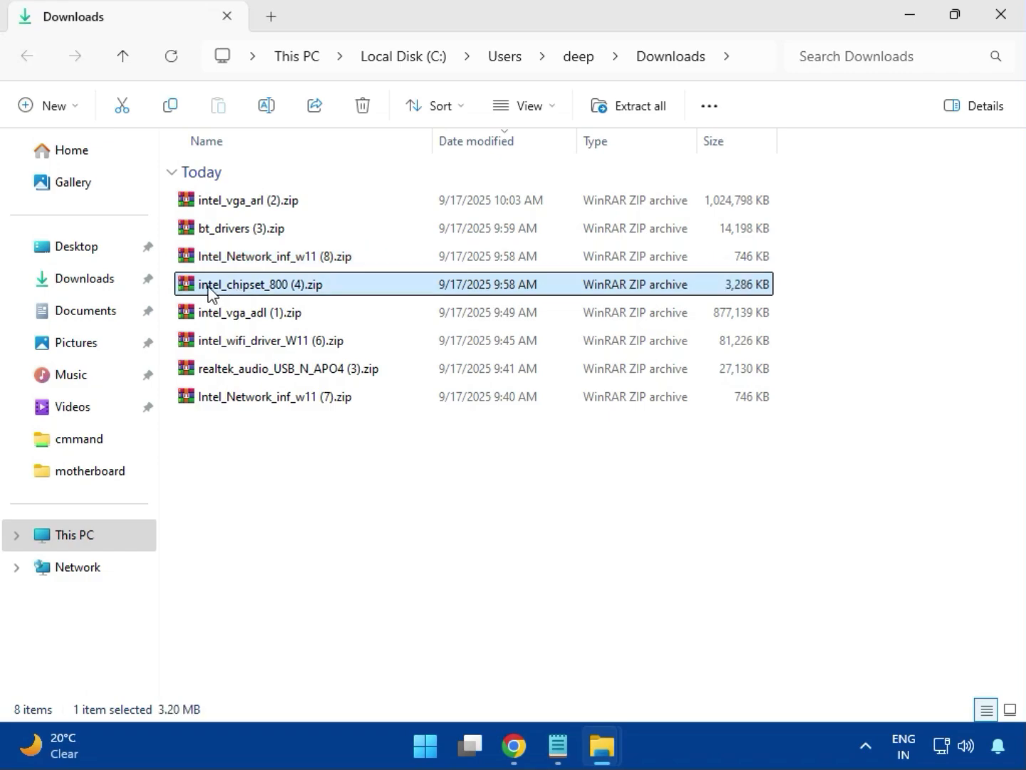
pyautogui.doubleClick(292, 293)
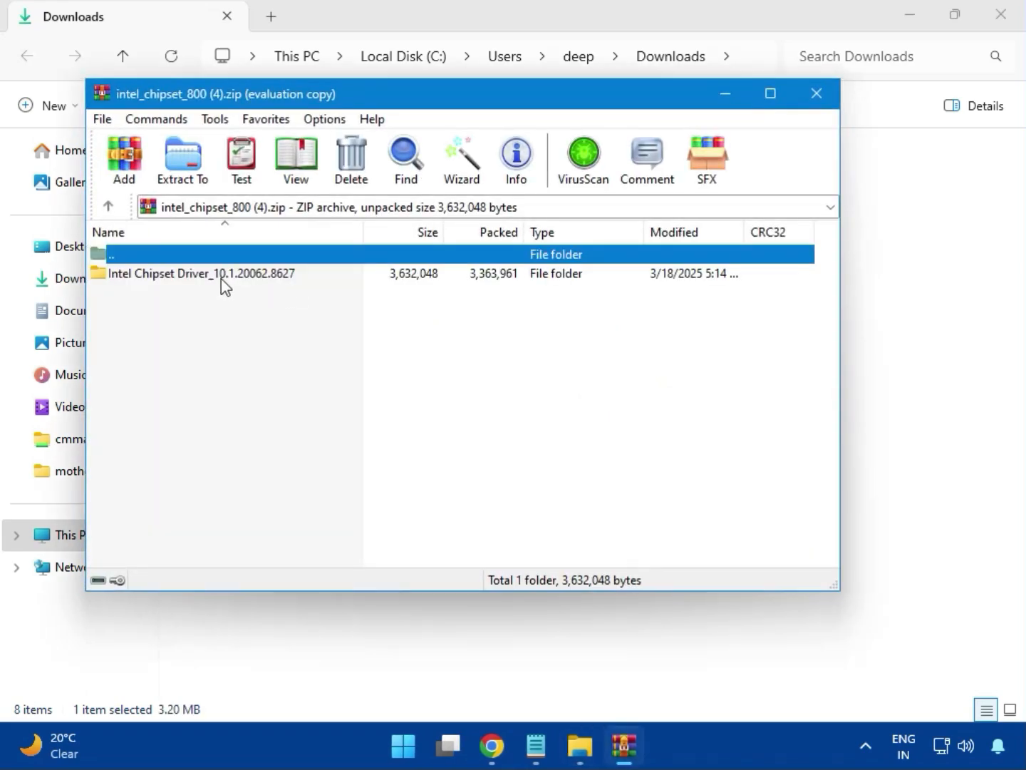
pyautogui.click(144, 279)
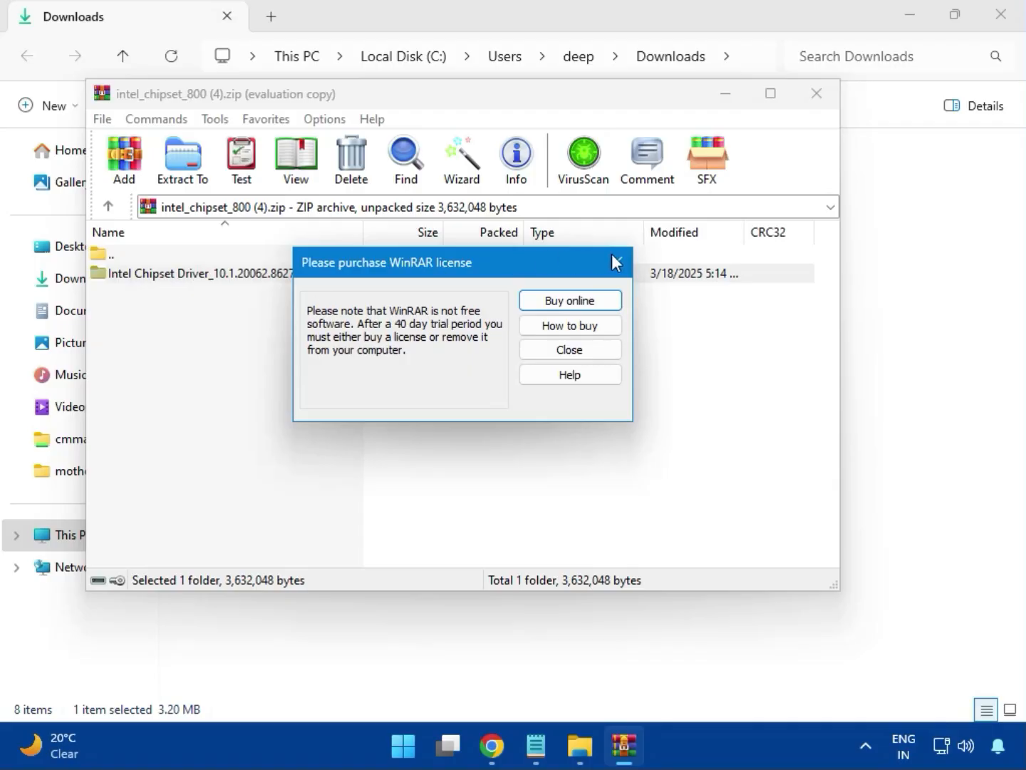
pyautogui.press('Escape')
pyautogui.doubleClick(252, 277)
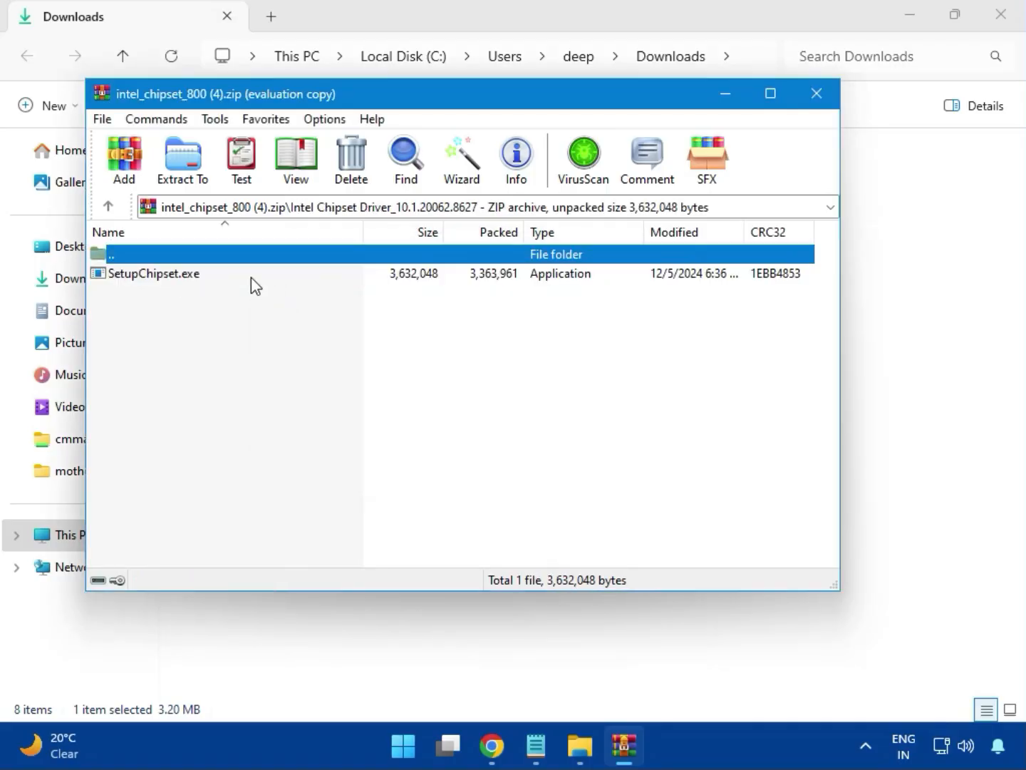
# - Try to install Intel Chipset Device Software with SetupChipset.exe, accepting the license agreement, and close the installer and archive
pyautogui.doubleClick(164, 277)
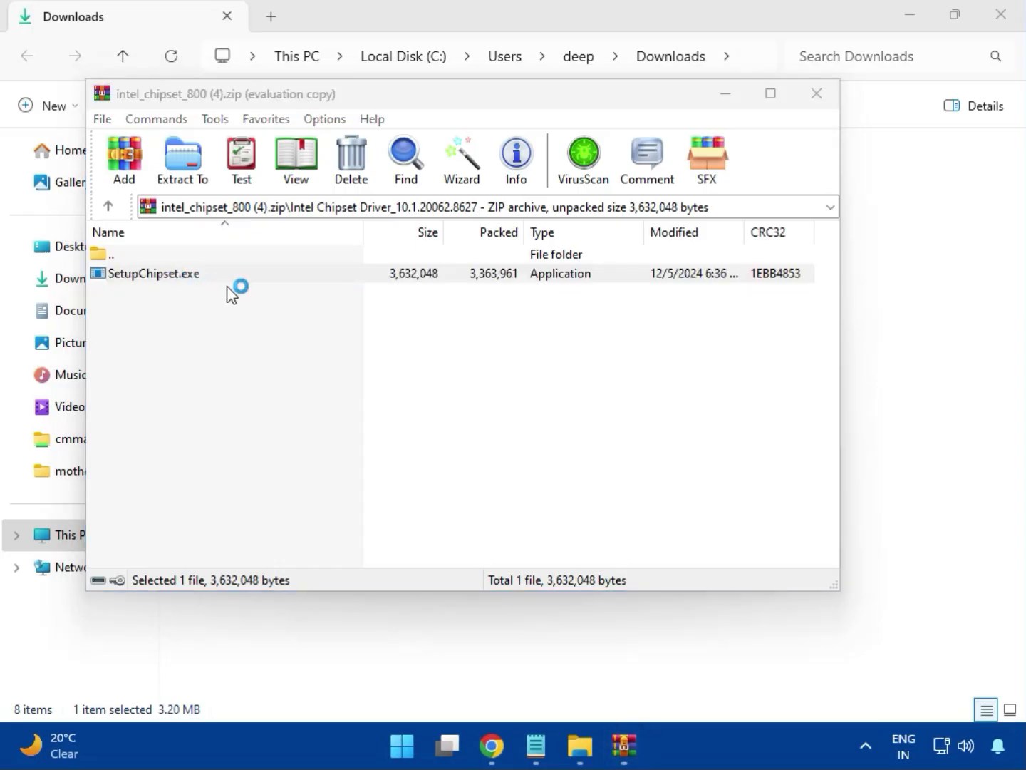
pyautogui.click(611, 531)
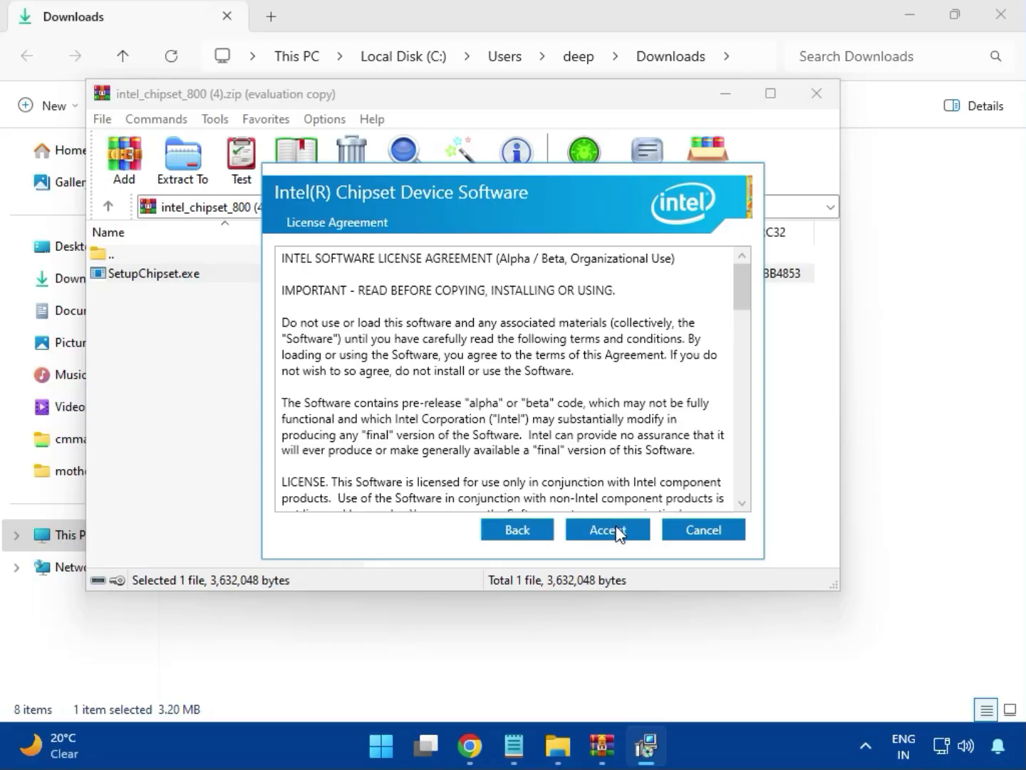
pyautogui.click(619, 532)
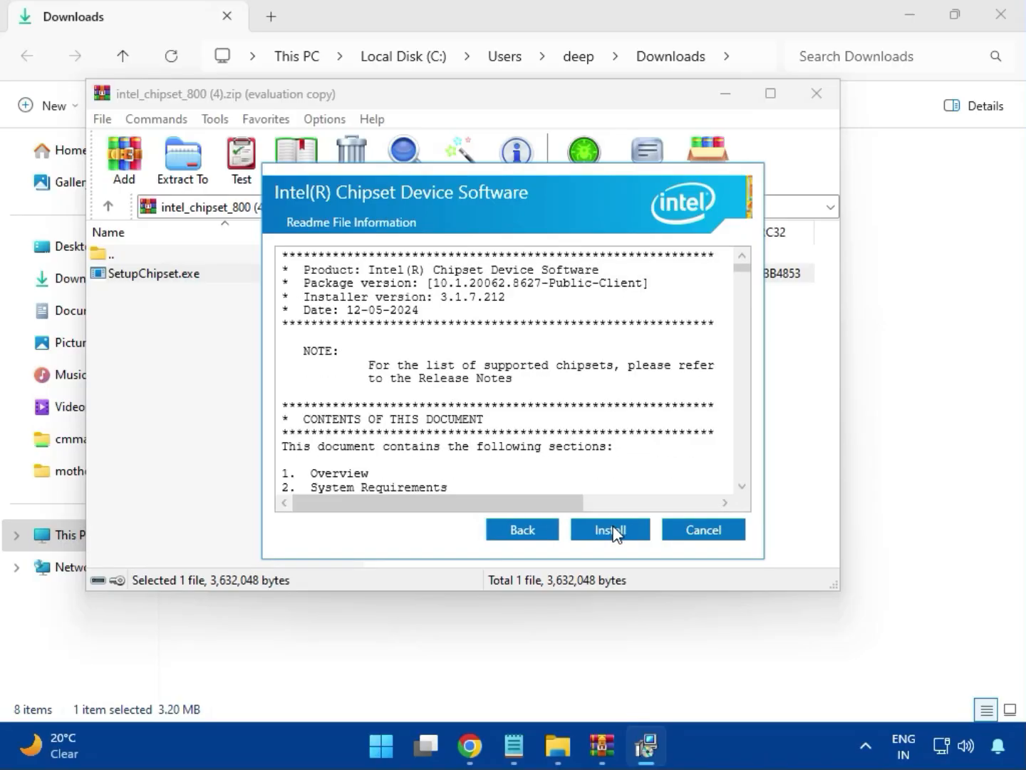
pyautogui.click(613, 527)
pyautogui.click(456, 542)
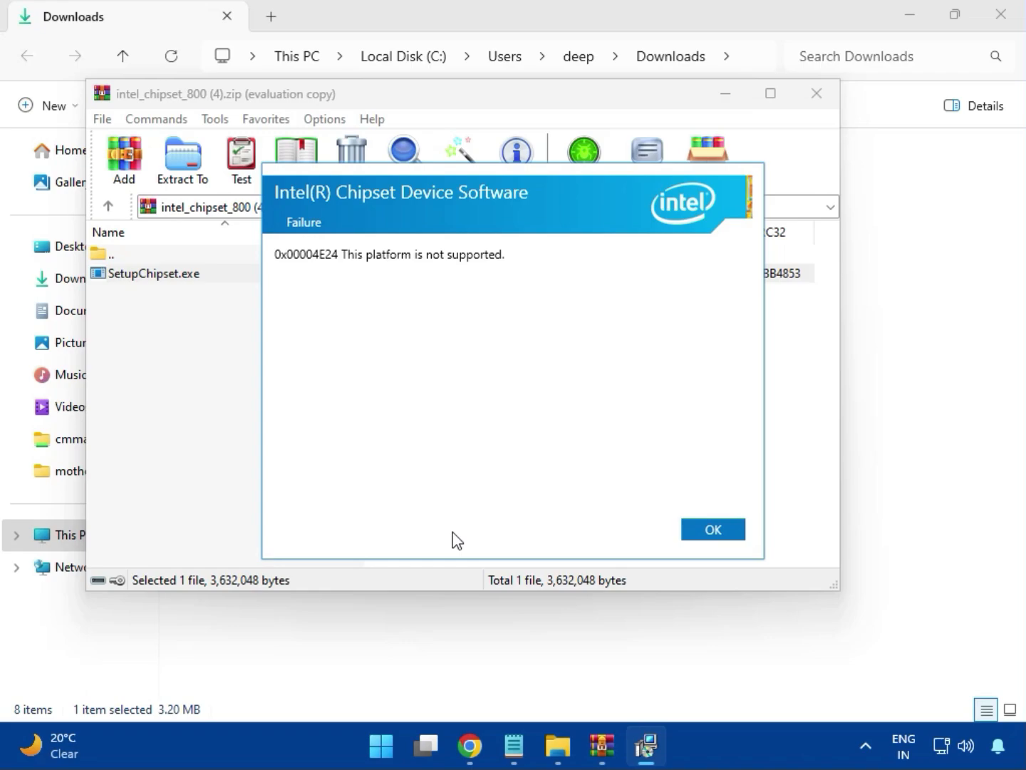
pyautogui.click(706, 531)
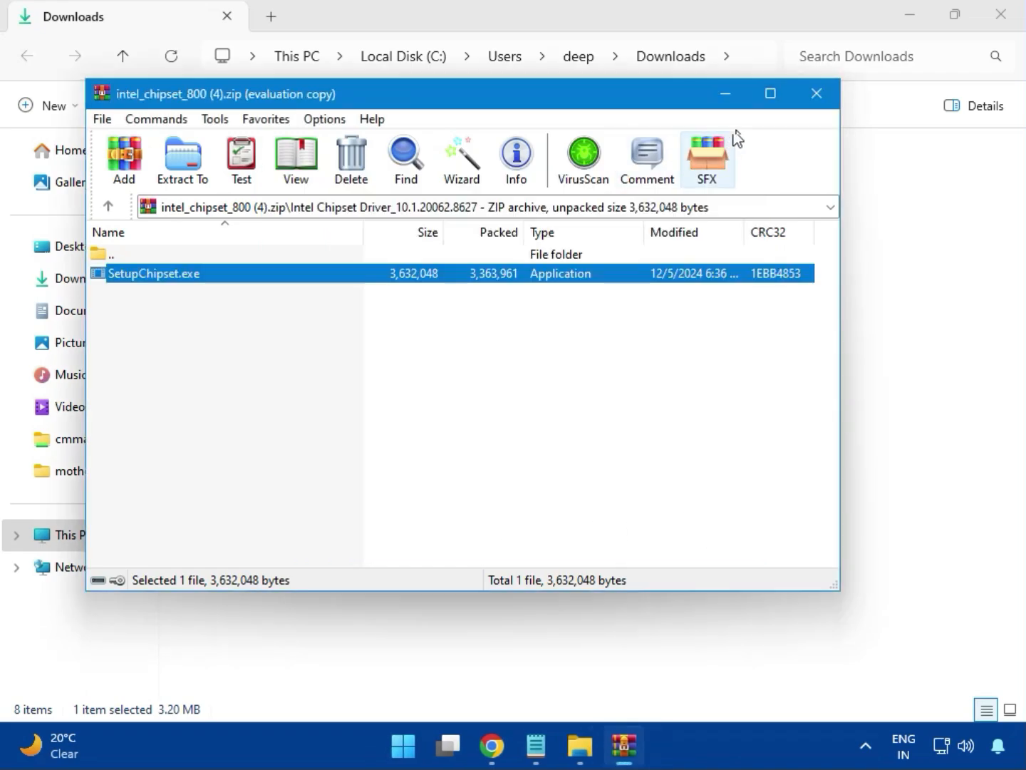
pyautogui.click(818, 99)
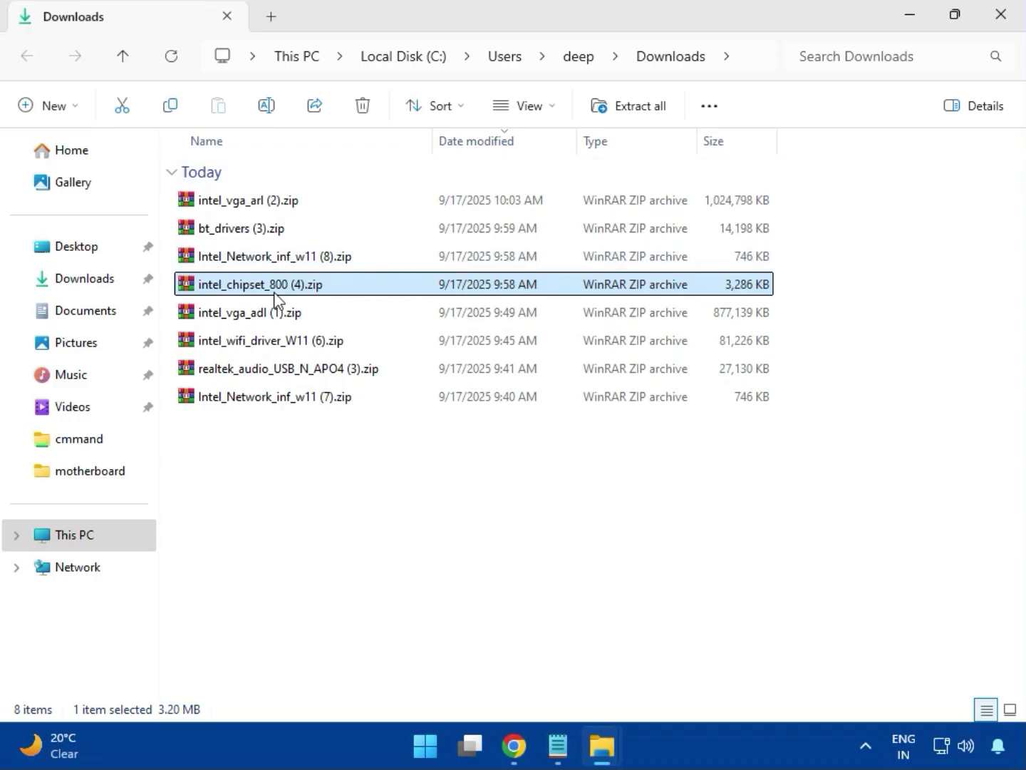
# - Open the intel_vga_adl (1).zip archive, dismiss the WinRAR popup, and close the archive
pyautogui.click(262, 318)
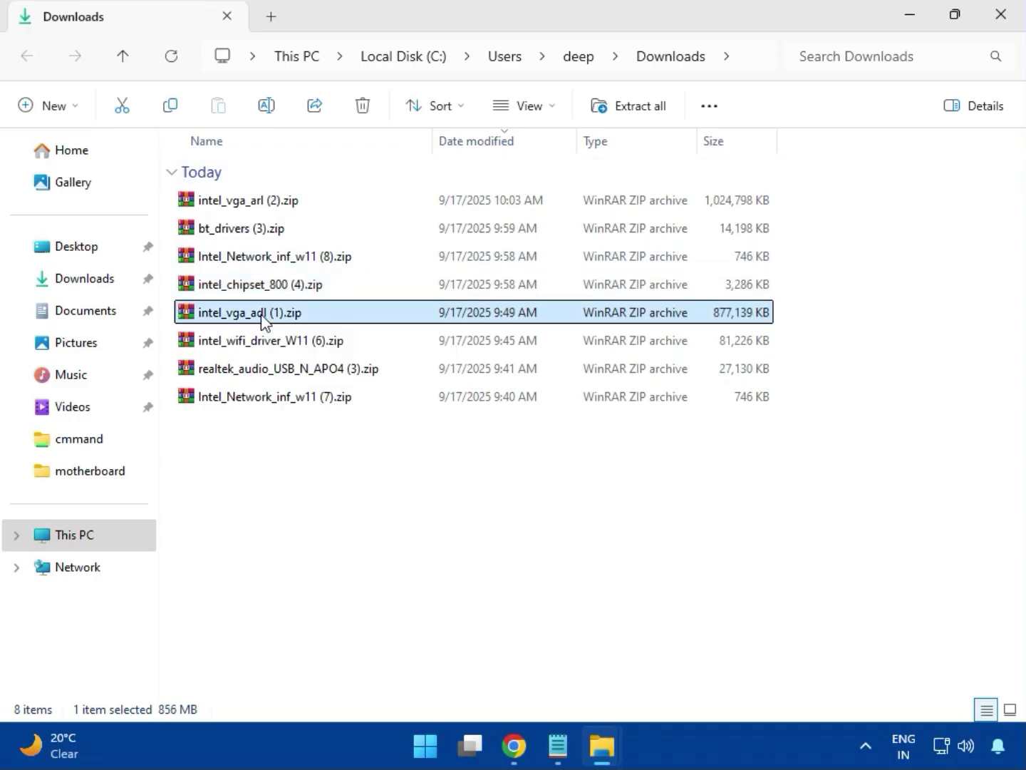
pyautogui.doubleClick(222, 313)
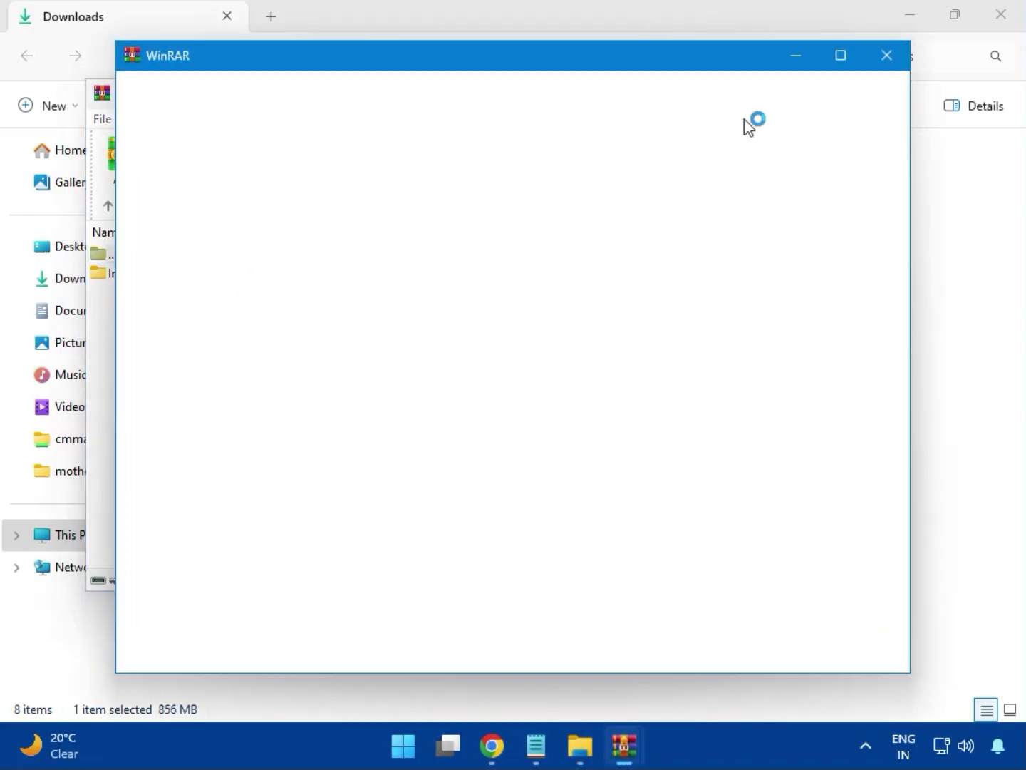
pyautogui.click(886, 55)
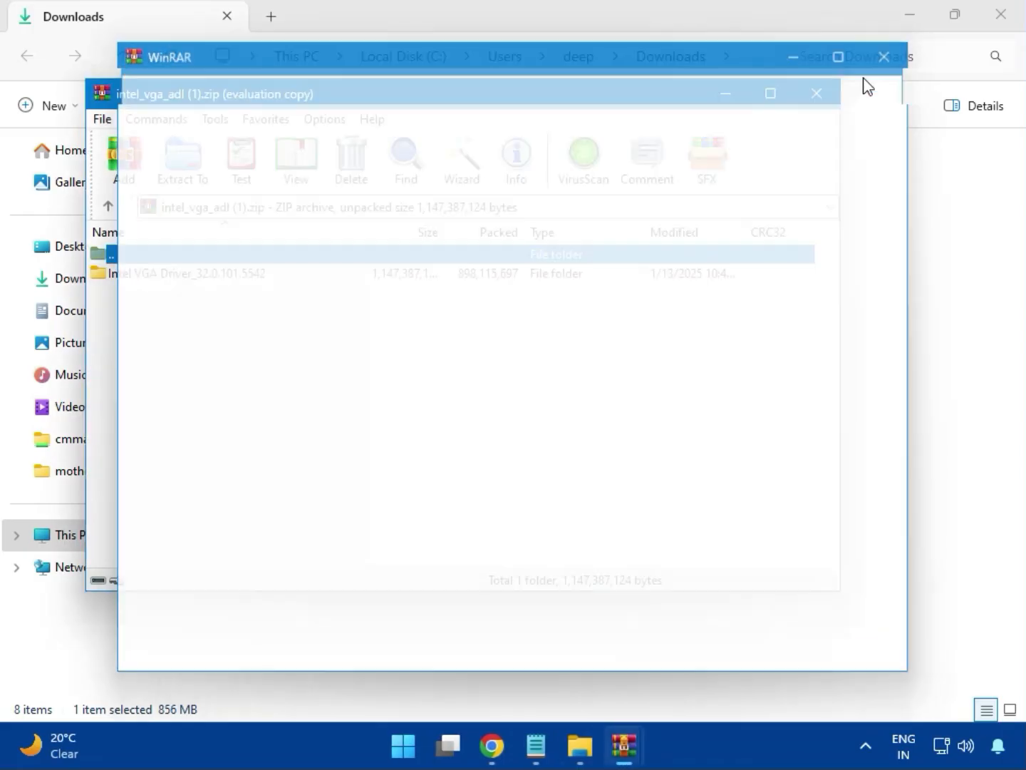
pyautogui.click(811, 100)
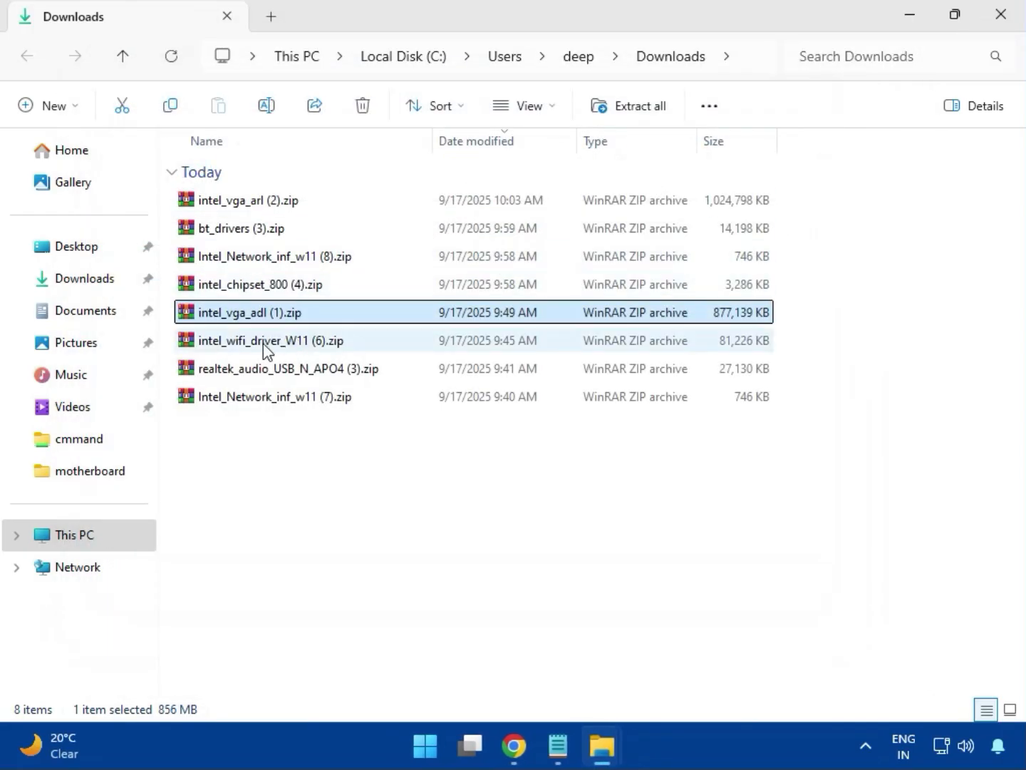
# - Open the intel_wifi_driver_W11 (6).zip archive, dismiss the license reminder, and enter Intel WIFI Driver_23.40.0.4\UWD\Win64
pyautogui.click(263, 343)
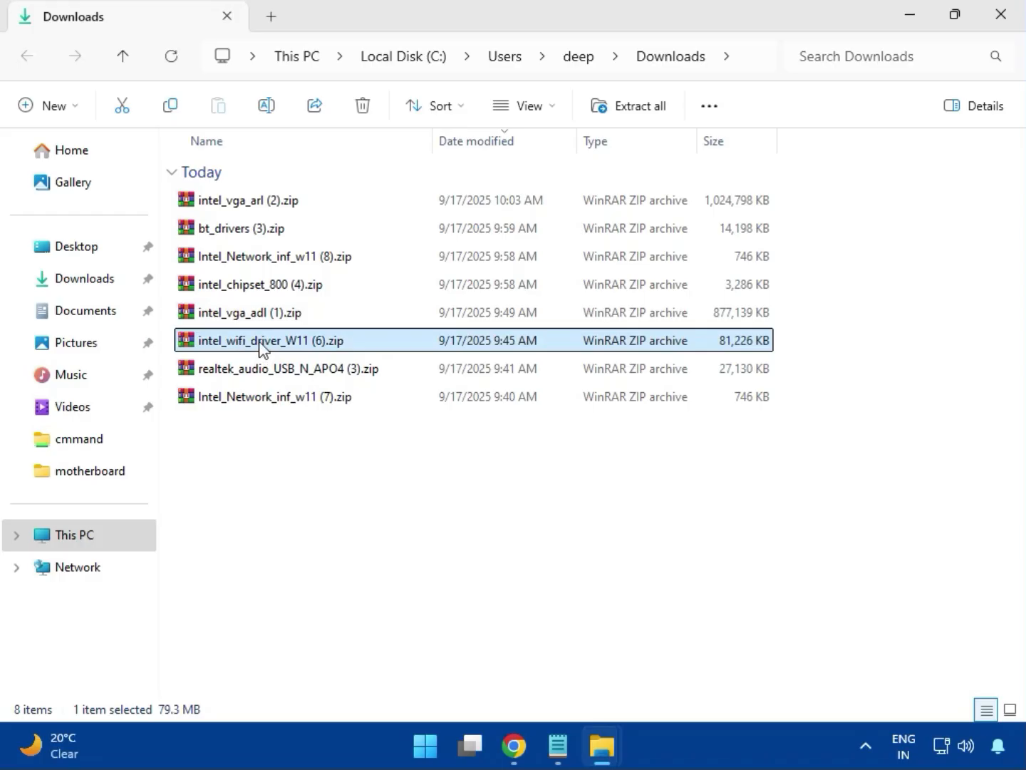
pyautogui.doubleClick(262, 347)
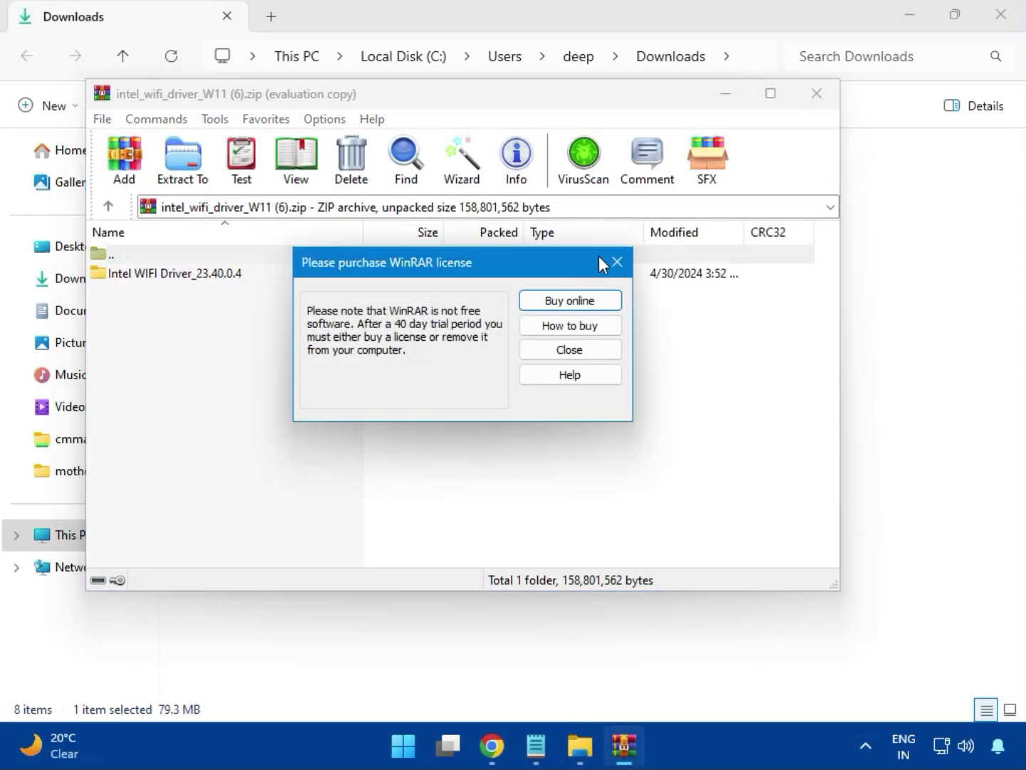
pyautogui.click(613, 262)
pyautogui.doubleClick(164, 273)
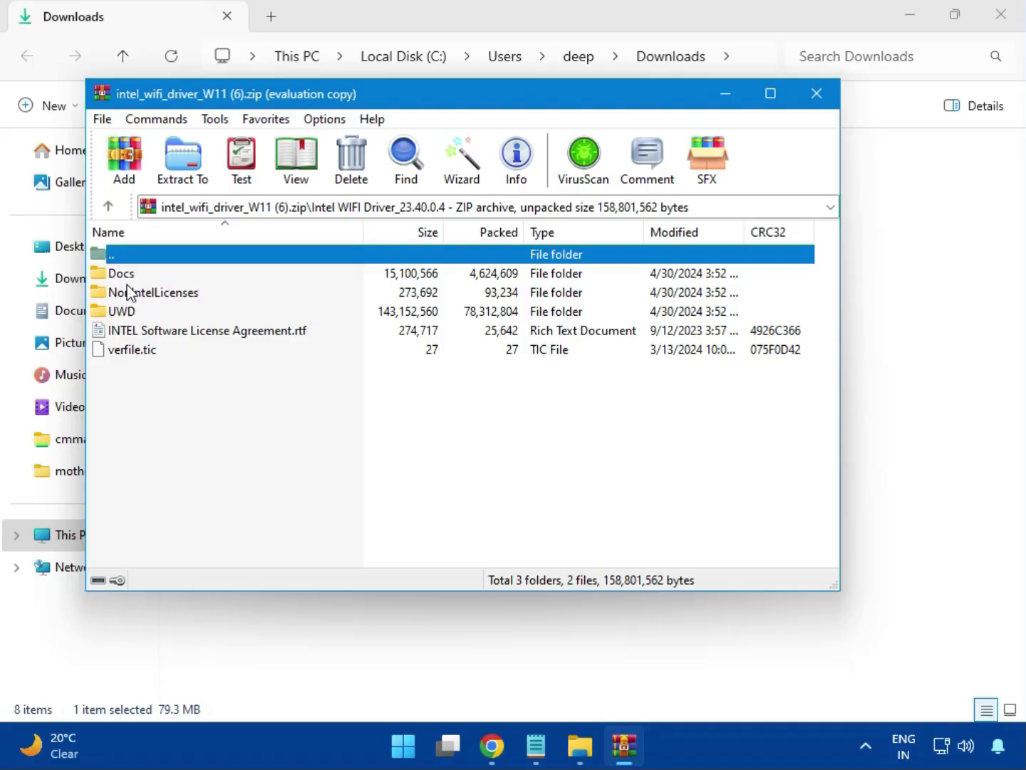
pyautogui.doubleClick(135, 312)
pyautogui.doubleClick(138, 278)
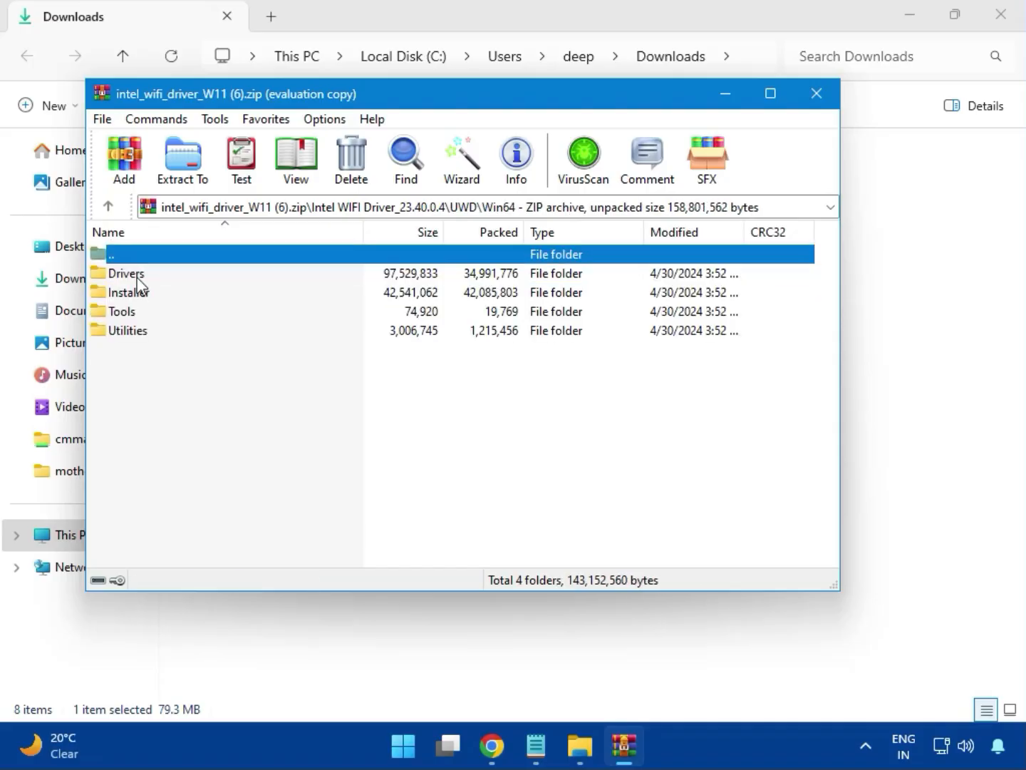
# - Look through the files in the Drivers folder of the Wi-Fi archive and return to Win64
pyautogui.doubleClick(128, 274)
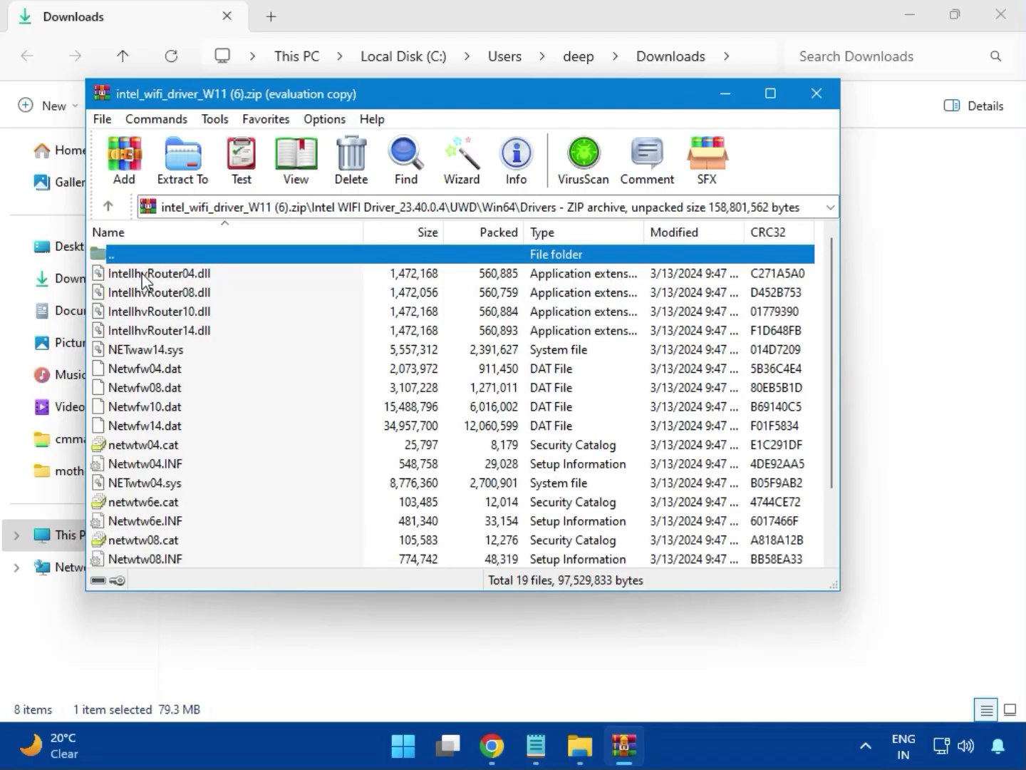
pyautogui.scroll(-2, 178, 414)
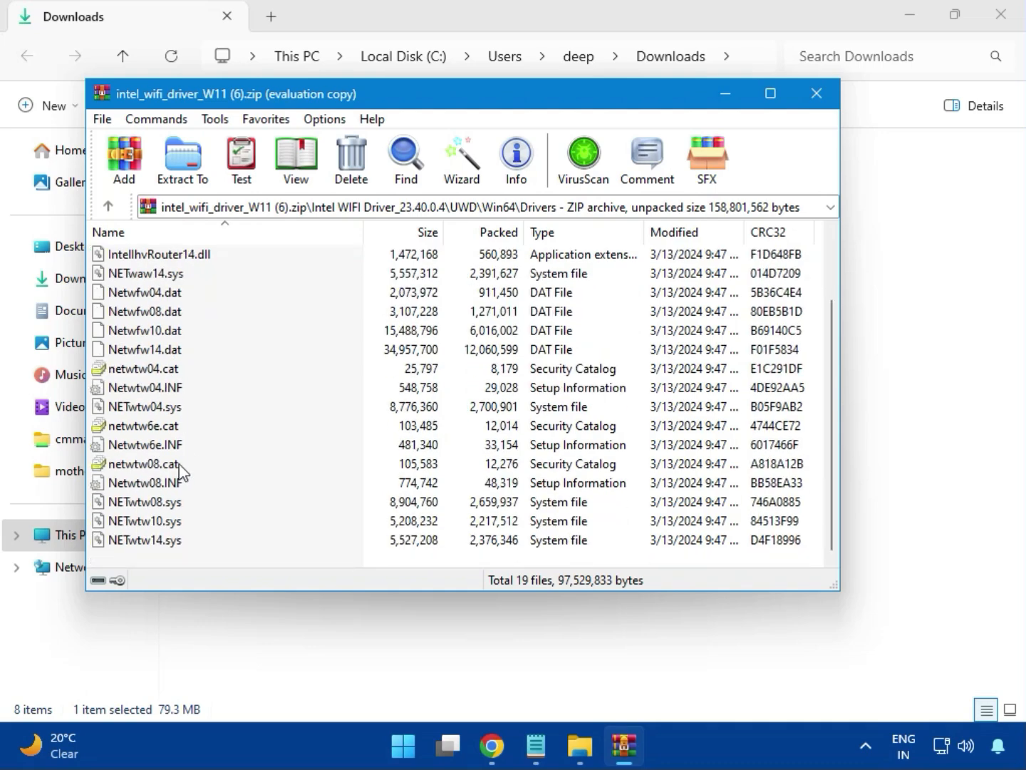
pyautogui.scroll(2, 179, 472)
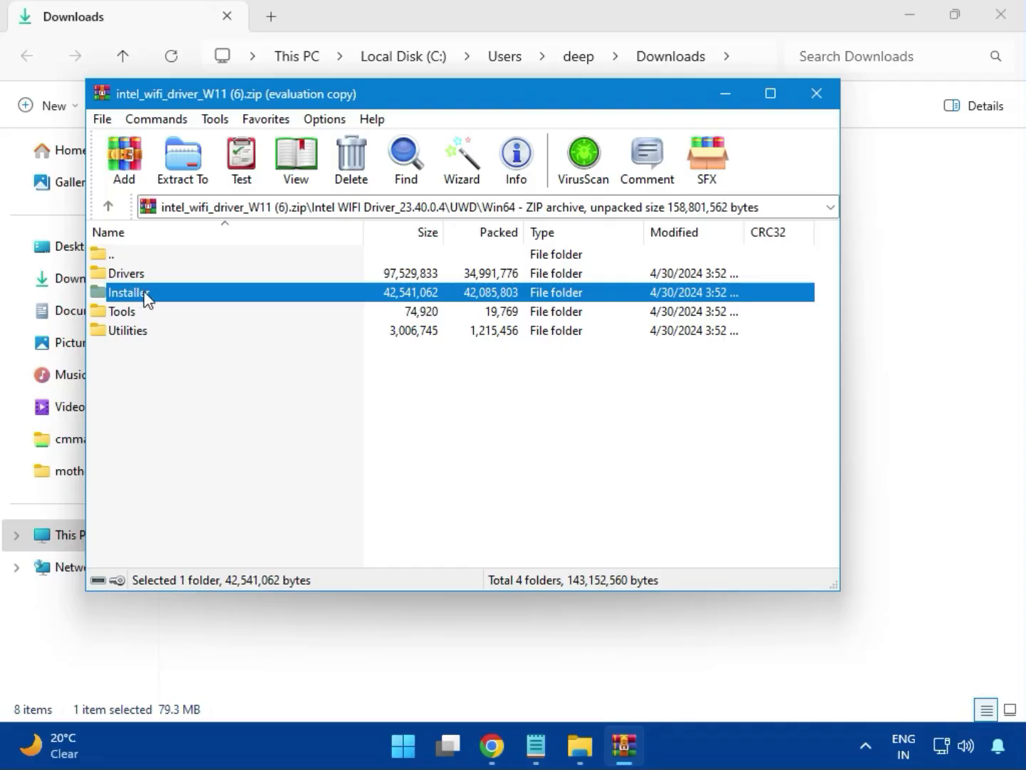
# - Enter the Installer folder of the Wi-Fi archive and launch WirelessSetup.exe
pyautogui.doubleClick(127, 292)
pyautogui.doubleClick(130, 294)
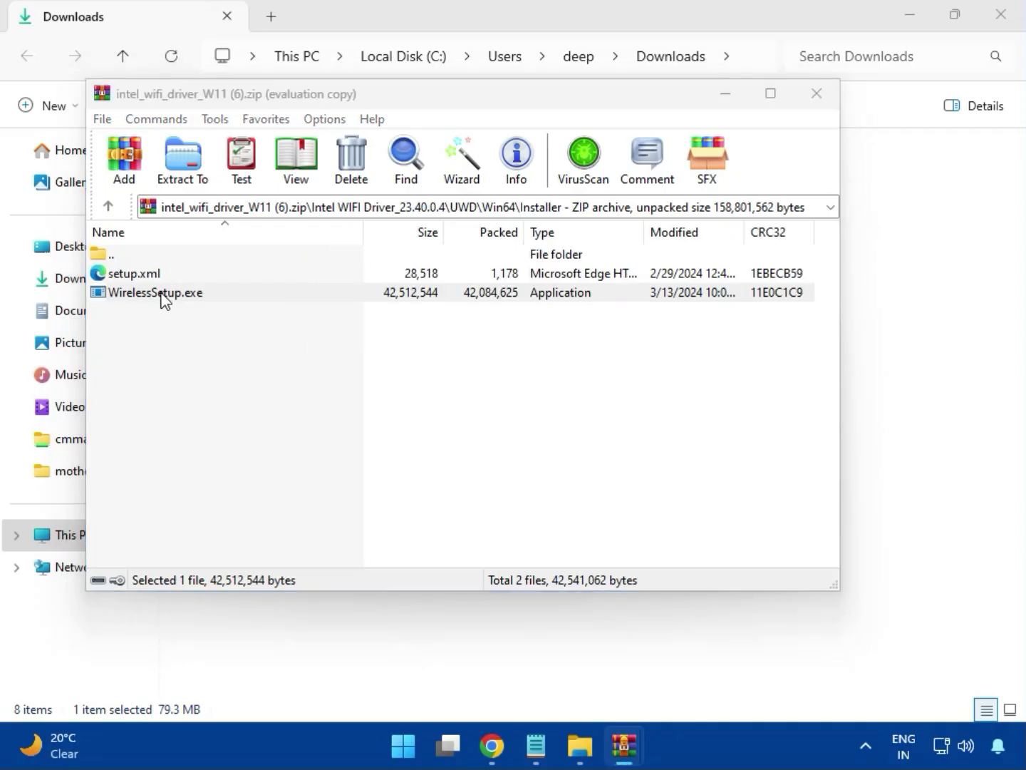
pyautogui.doubleClick(163, 299)
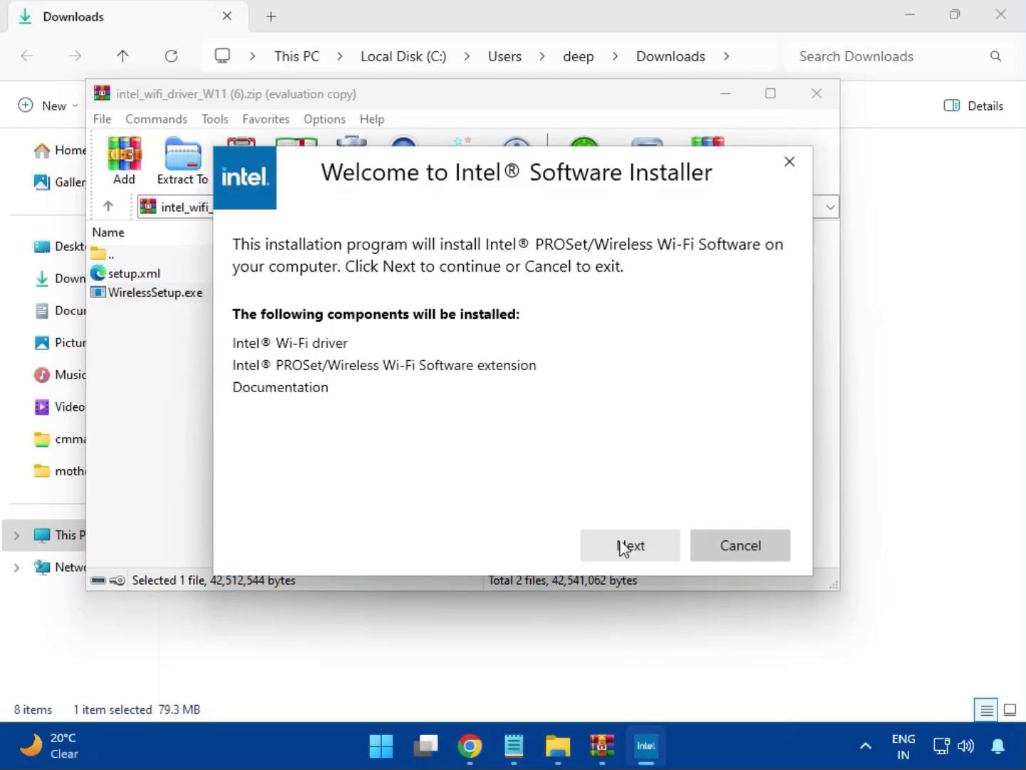
# - Agree to the license terms, install Intel PROSet/Wireless Wi-Fi Software, and close the finished installer and archive
pyautogui.click(627, 536)
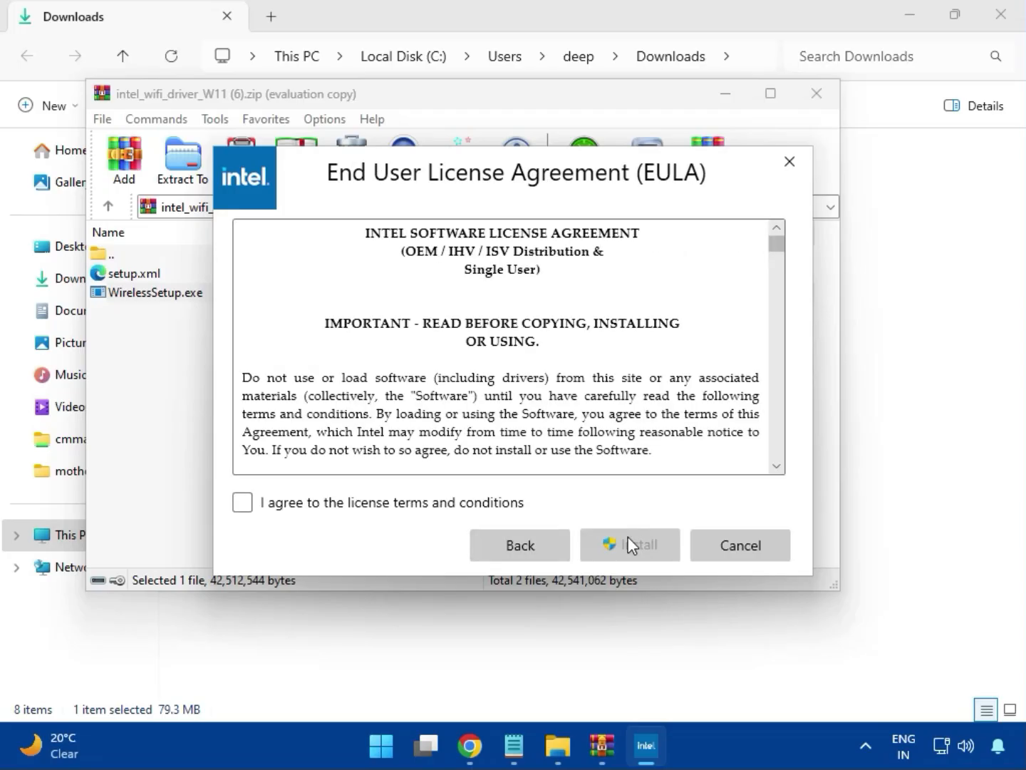
pyautogui.click(460, 504)
pyautogui.click(641, 550)
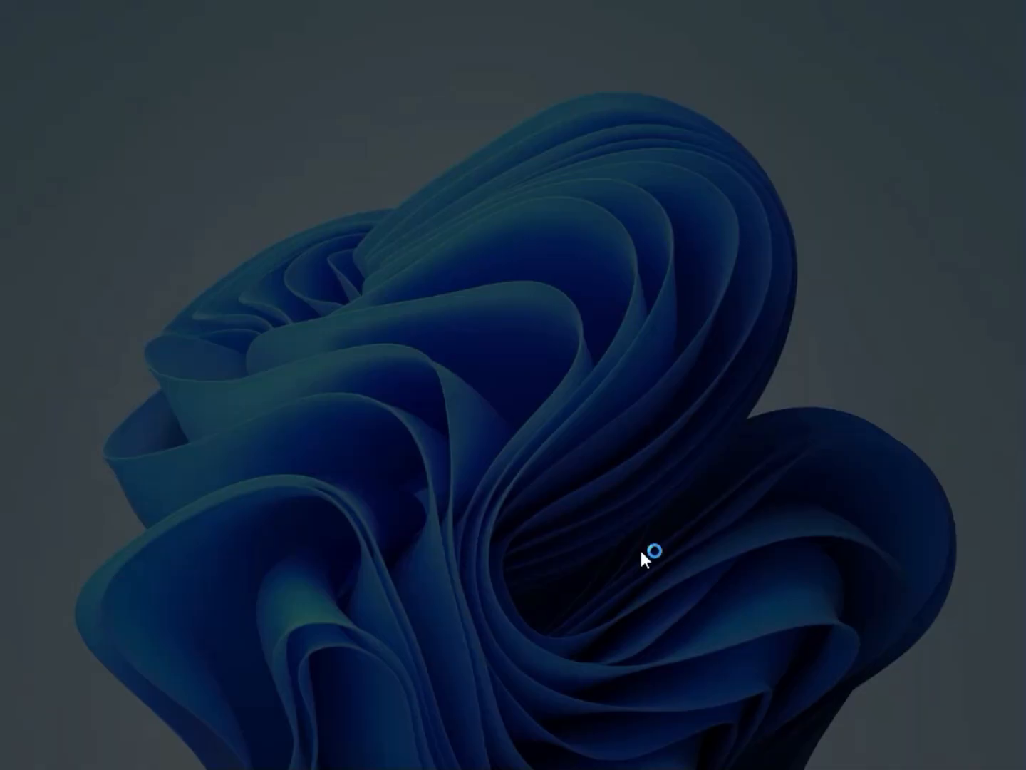
pyautogui.click(465, 552)
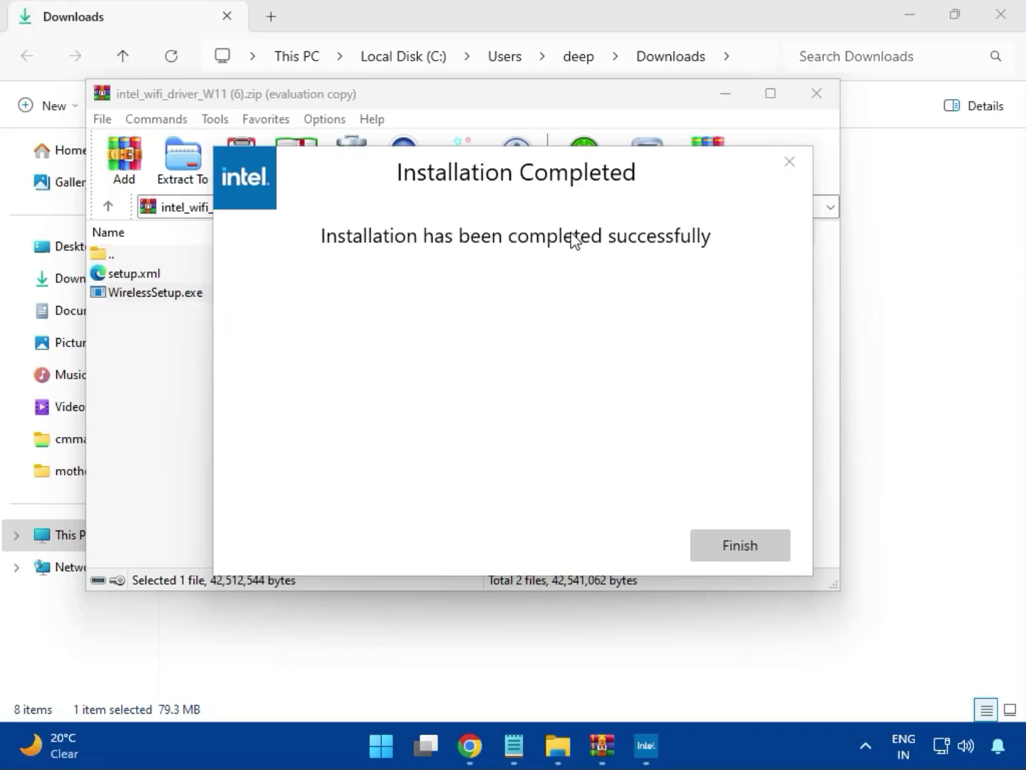
pyautogui.click(740, 546)
pyautogui.click(817, 94)
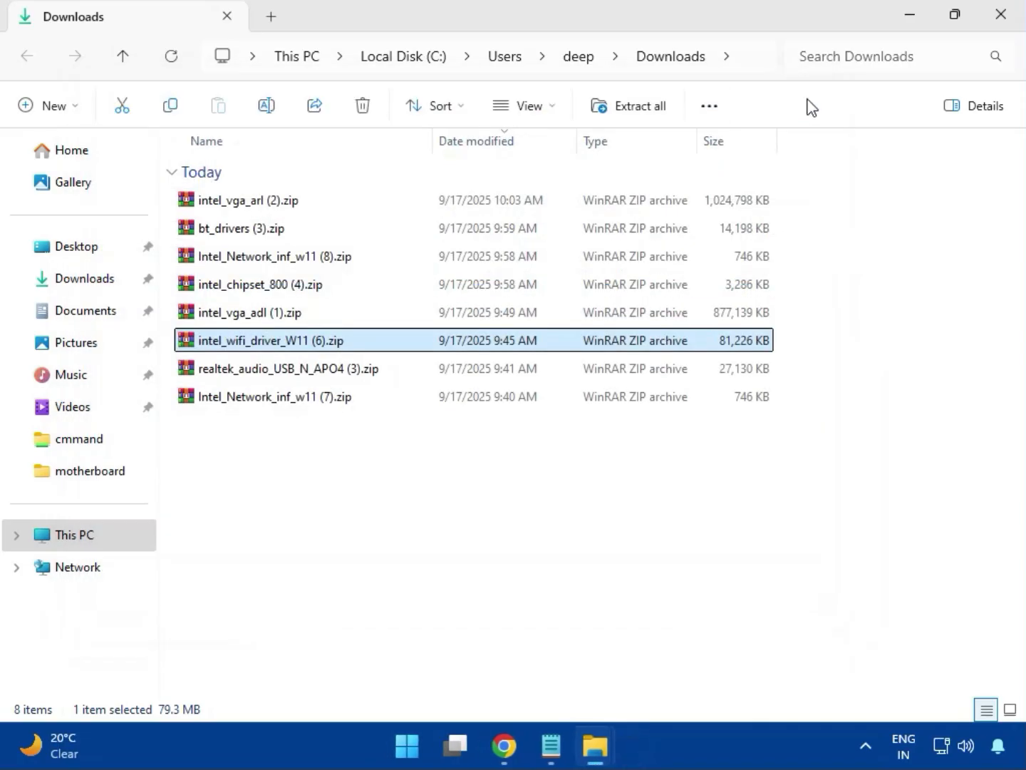
# - Open the realtek_audio_USB_N_APO4 (3).zip archive, dismiss the WinRAR popup, and enter the Realtek USB Universal Driver folder
pyautogui.doubleClick(308, 368)
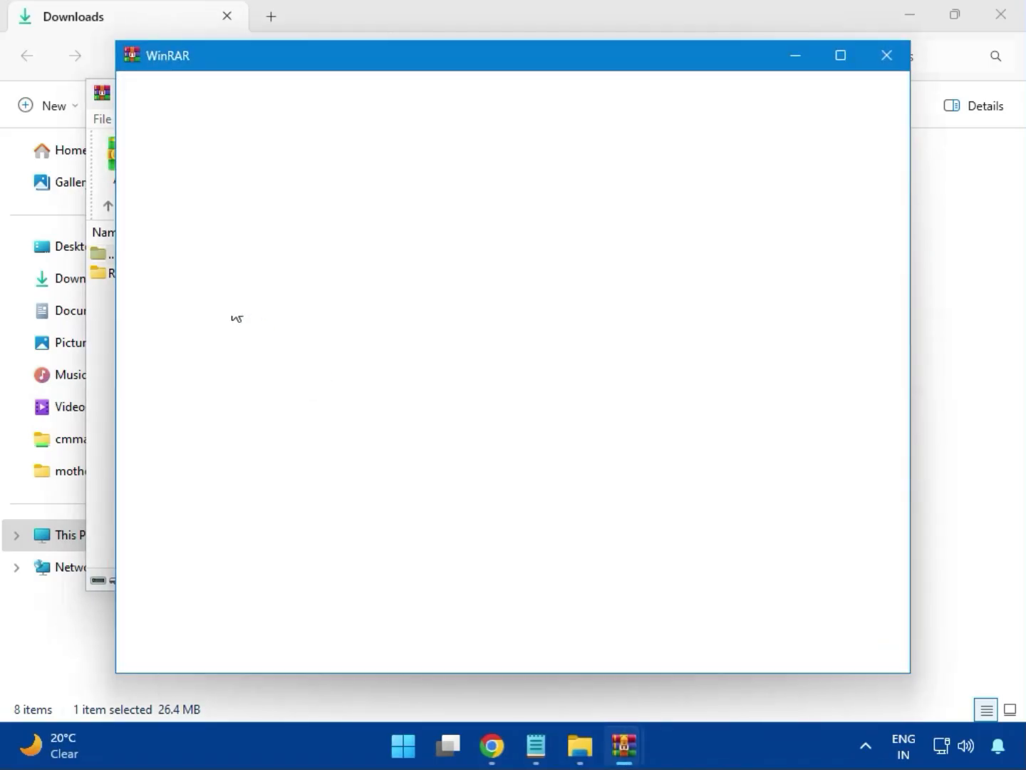
pyautogui.click(884, 63)
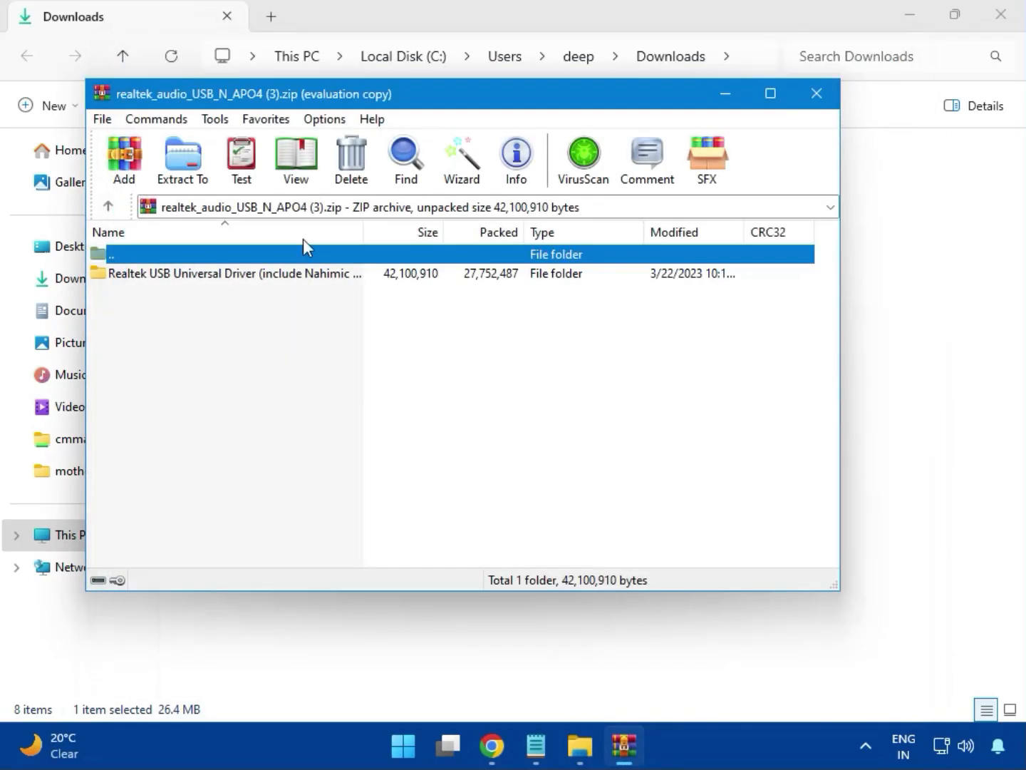
pyautogui.doubleClick(231, 279)
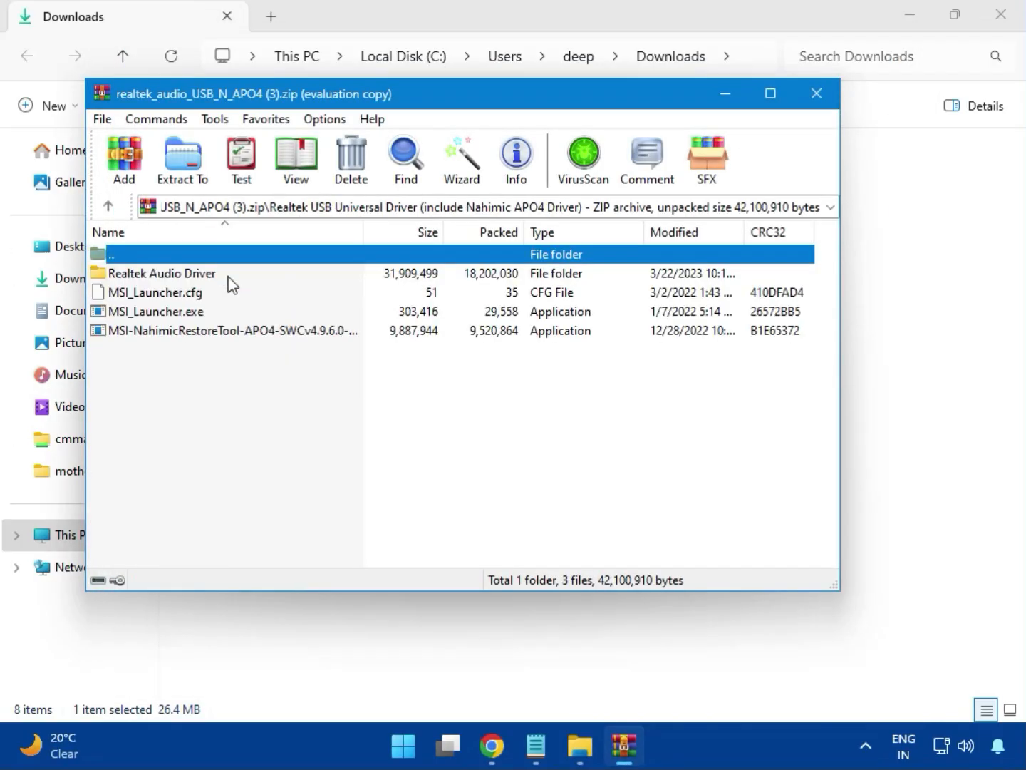
# - Run MSI_Launcher.exe for the Realtek audio driver, allowing it to make changes, and close the archive and the Downloads folder window
pyautogui.doubleClick(180, 314)
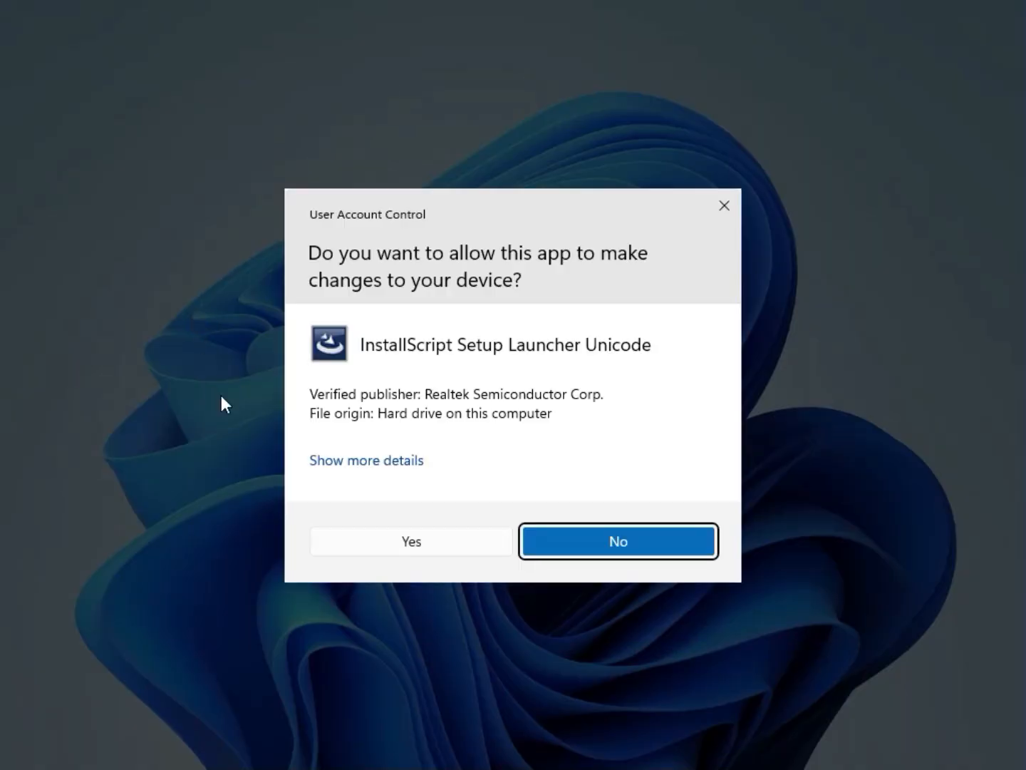
pyautogui.click(403, 538)
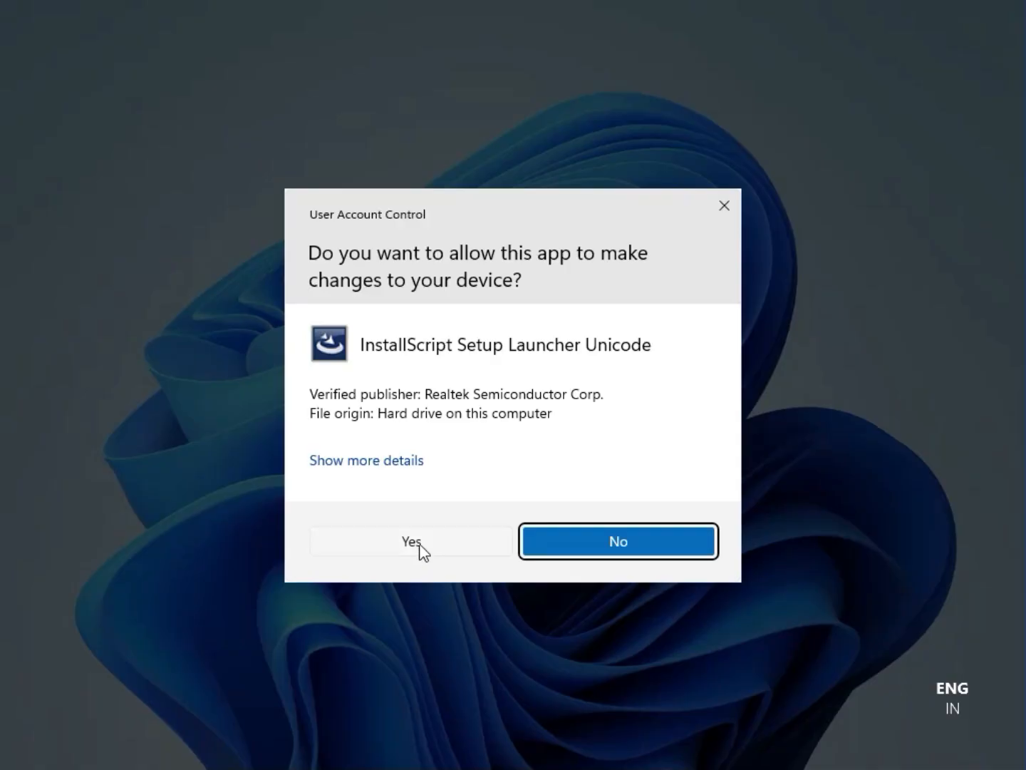
pyautogui.click(414, 537)
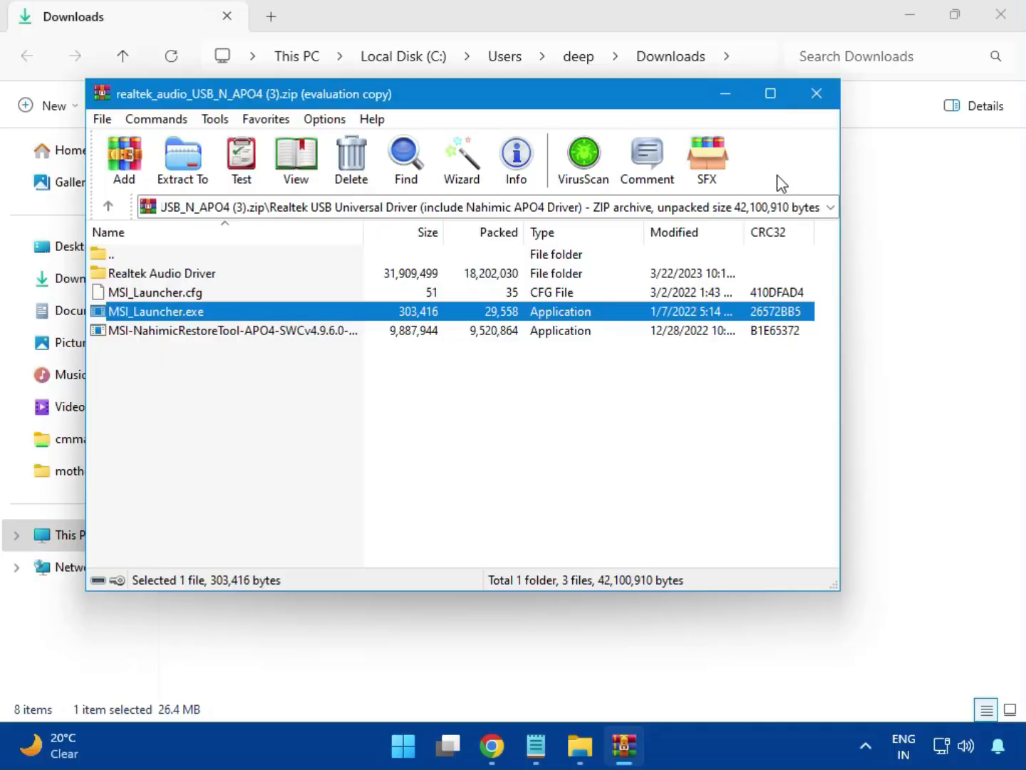
pyautogui.click(817, 94)
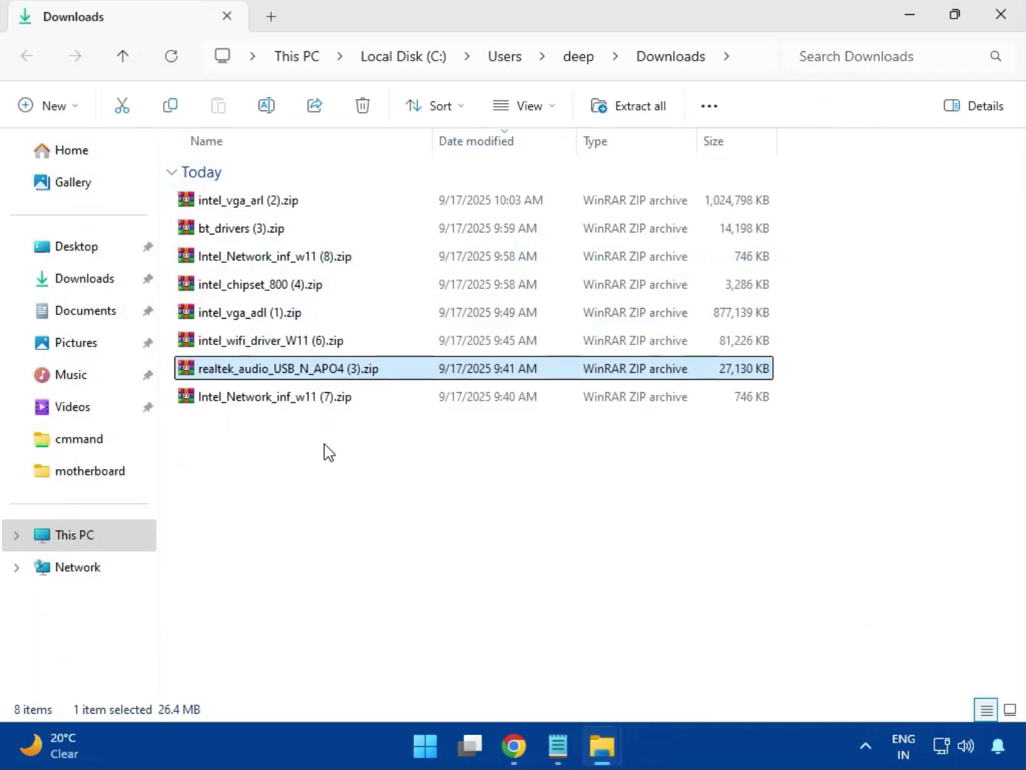
pyautogui.click(276, 402)
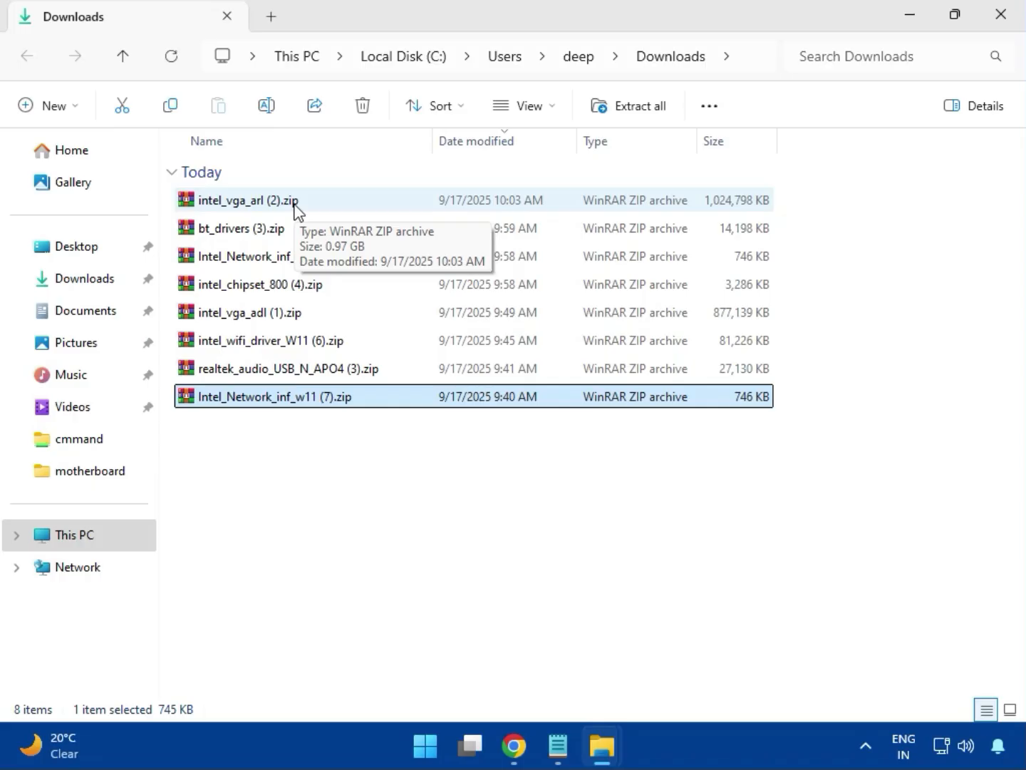
pyautogui.click(998, 29)
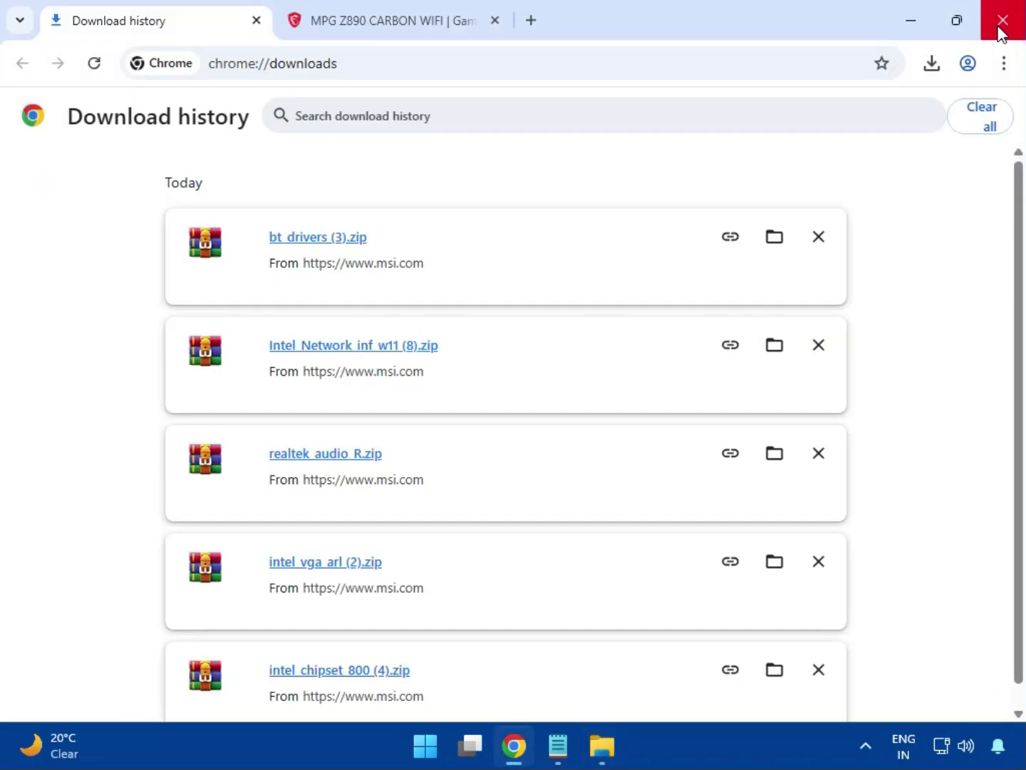